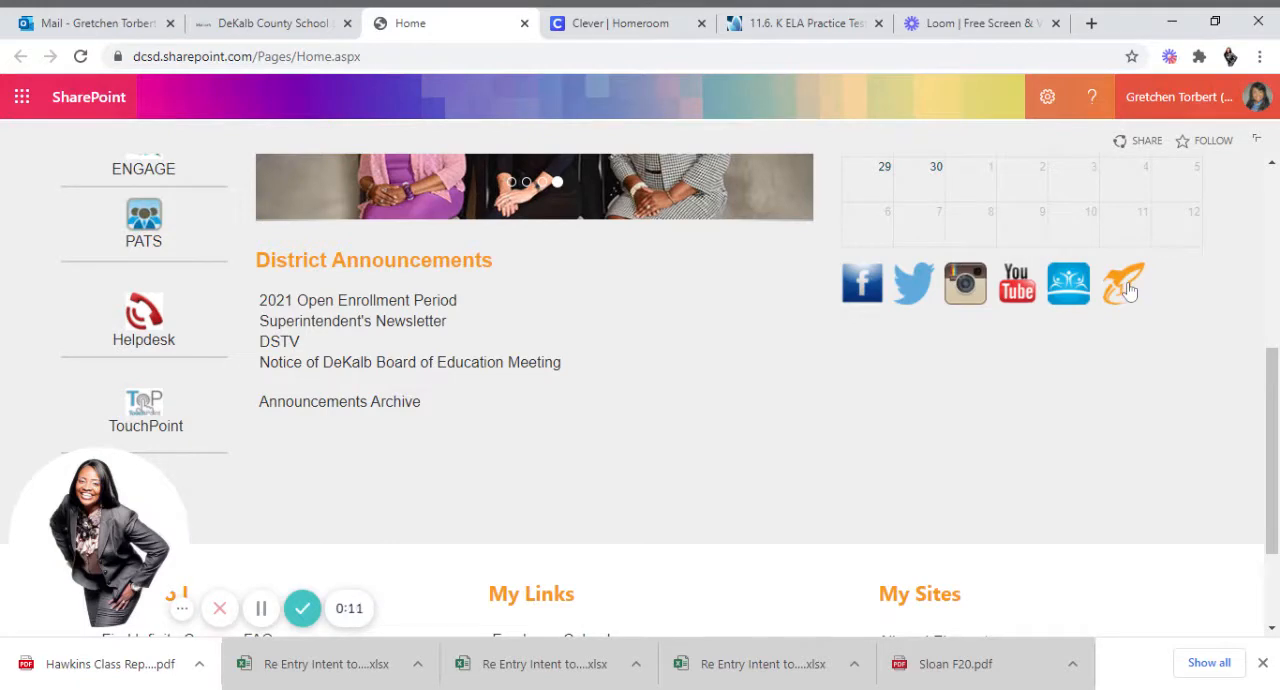
Open Clever from the district home page in place of the old Clever tab and launch Illuminate for Teachers from Assessment Tools & Resources.
{"action": "left_click", "coordinate": [1128, 290]}
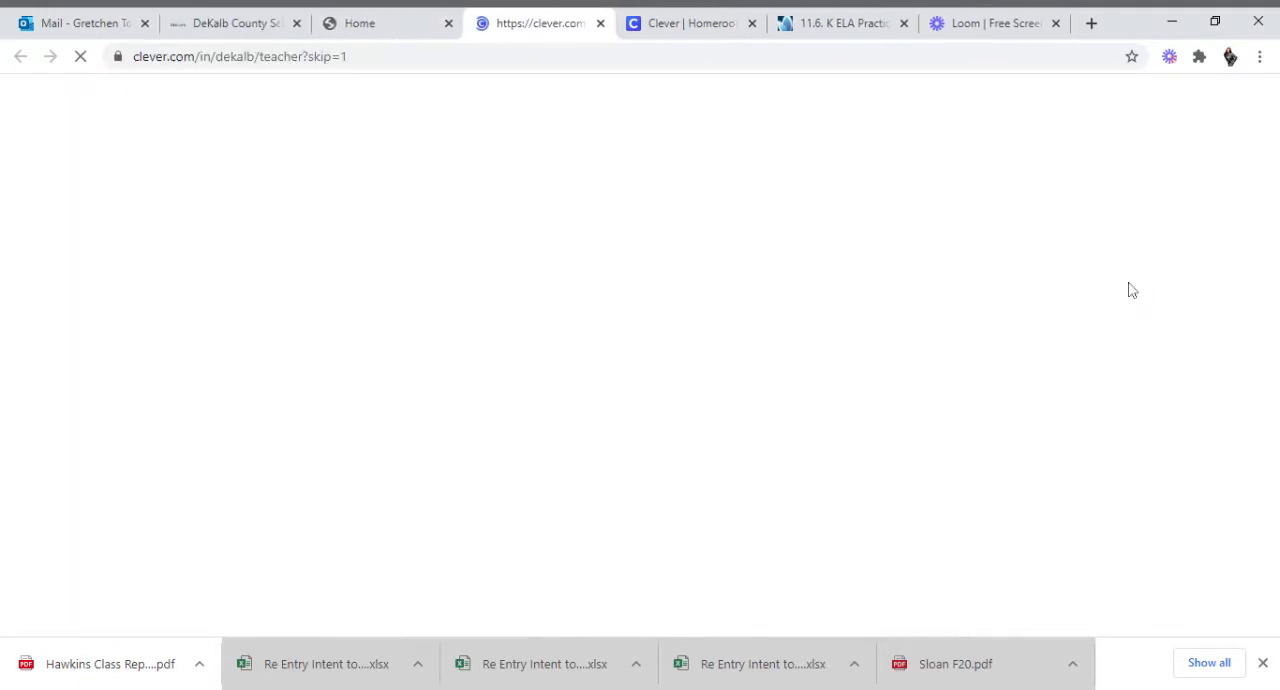
{"action": "left_click", "coordinate": [752, 23]}
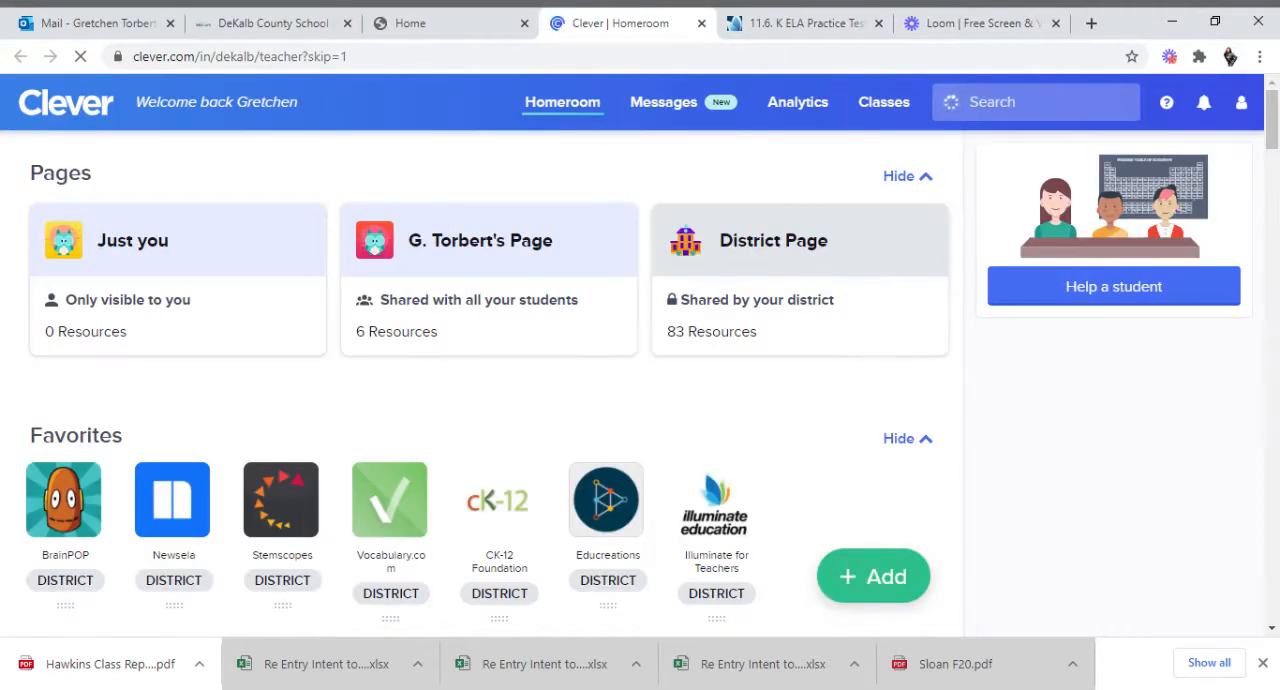
{"action": "left_click_drag", "start_coordinate": [1272, 120], "coordinate": [1272, 295]}
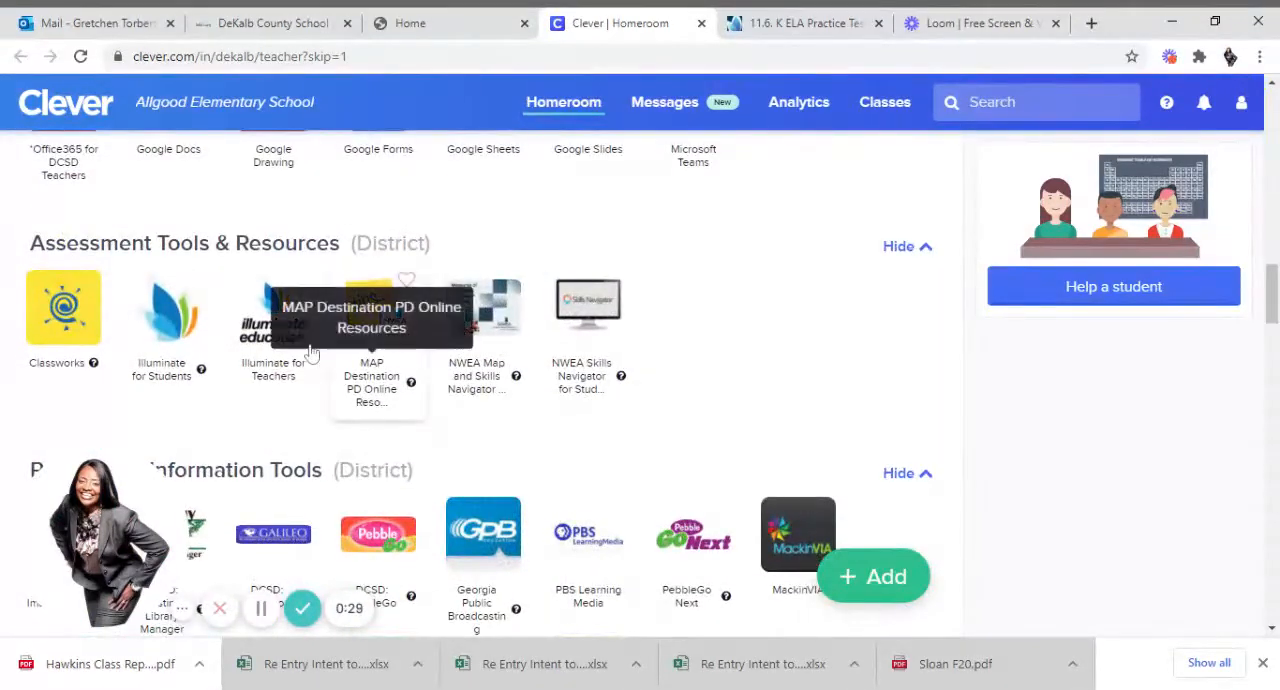
{"action": "left_click", "coordinate": [270, 324]}
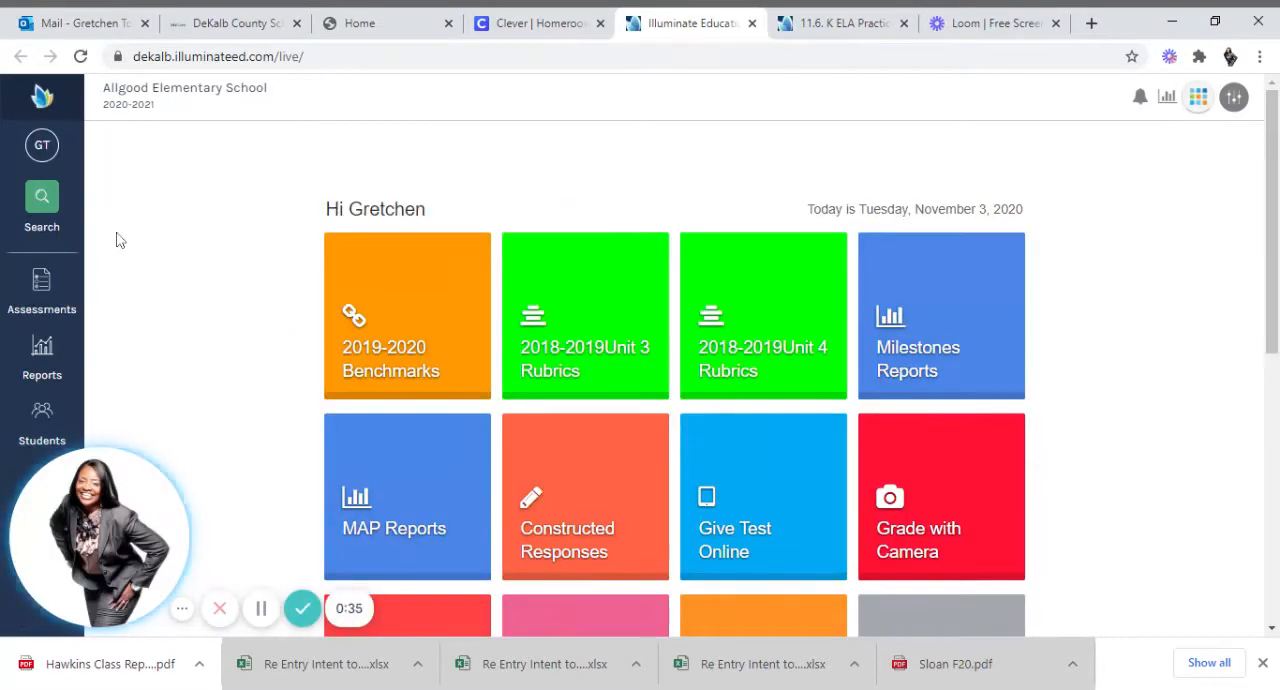
Start a new Item Bank assessment and choose Assessment (Standard Mode) as the content to create.
{"action": "left_click", "coordinate": [50, 295]}
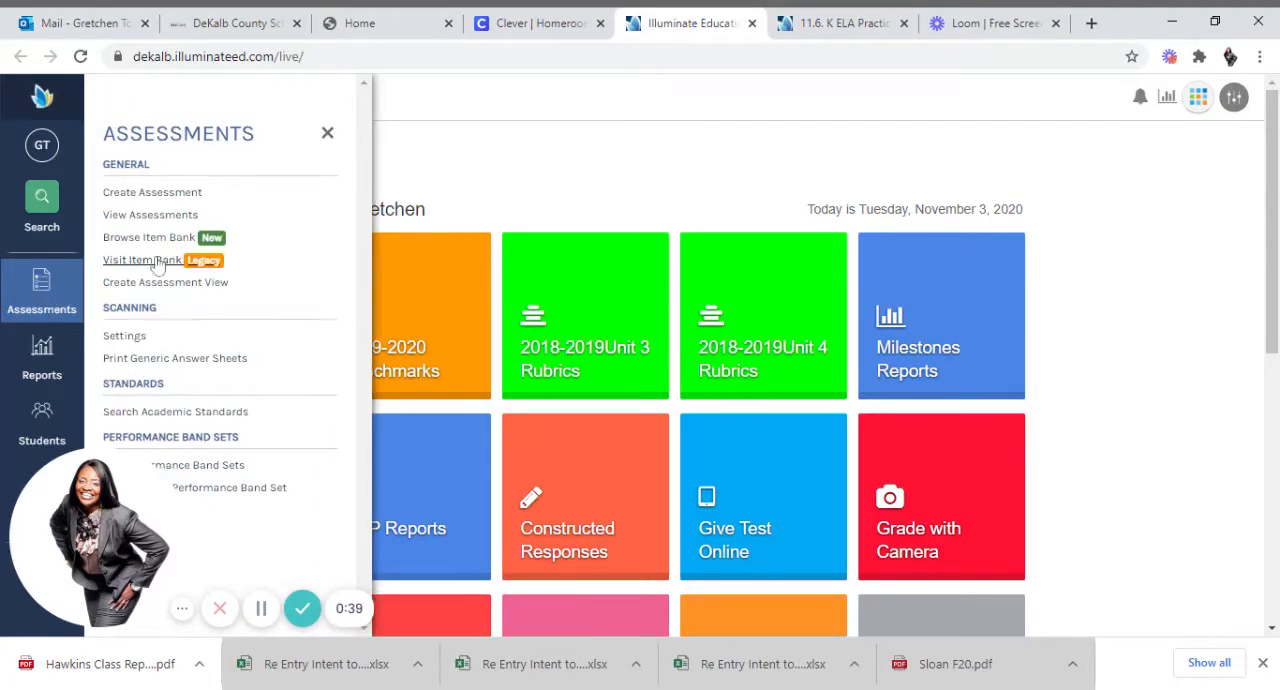
{"action": "left_click", "coordinate": [152, 193]}
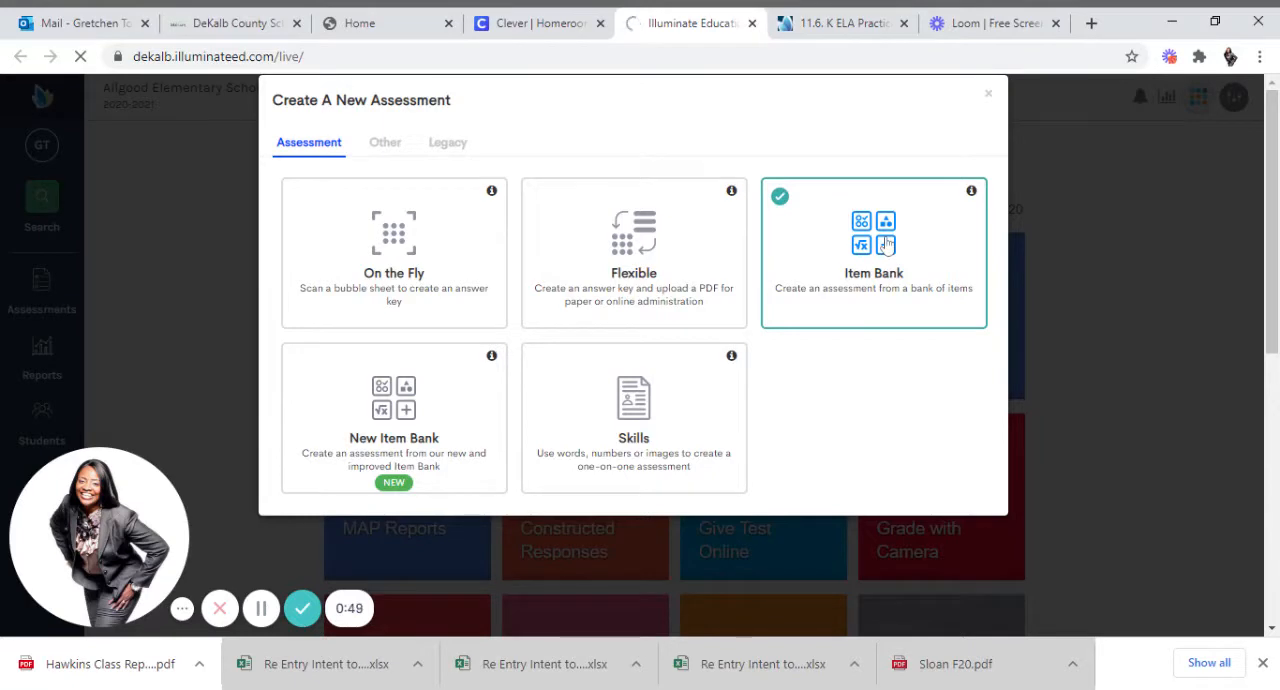
{"action": "double_click", "coordinate": [857, 283]}
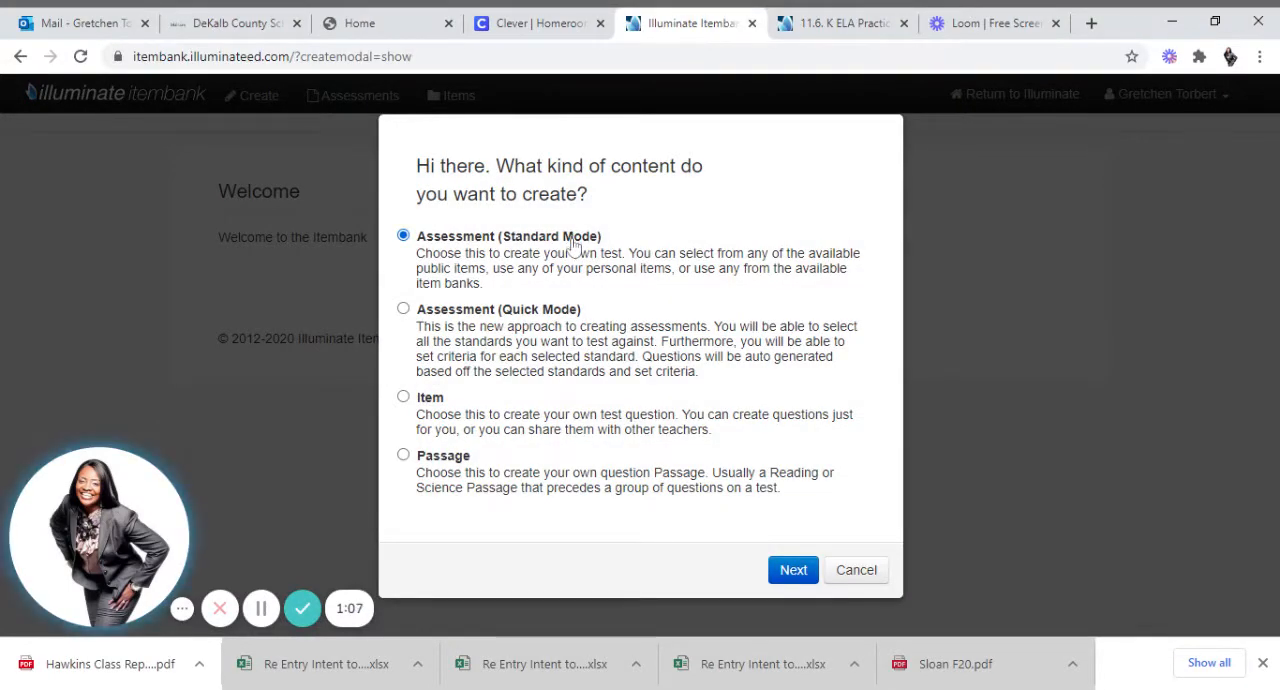
{"action": "left_click", "coordinate": [790, 572]}
{"action": "left_click", "coordinate": [789, 577]}
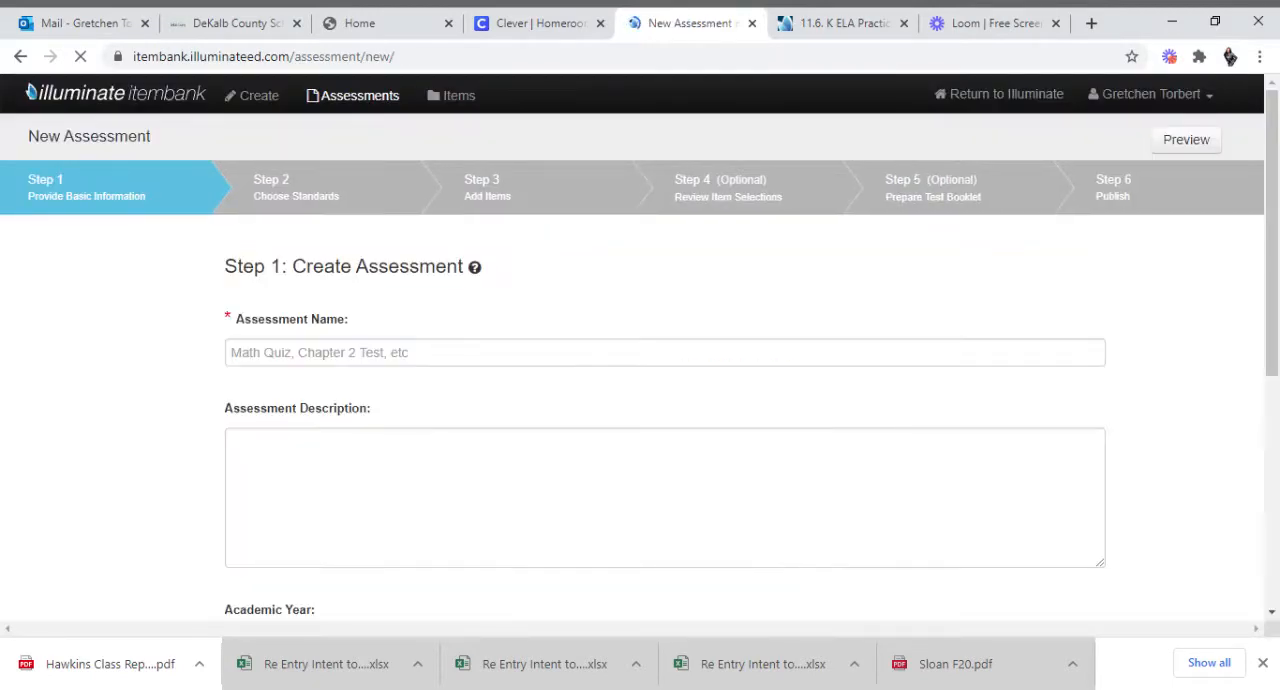
Name the assessment with the teacher's surname followed by "K 11.6.2020 ELA".
{"action": "left_click", "coordinate": [730, 352]}
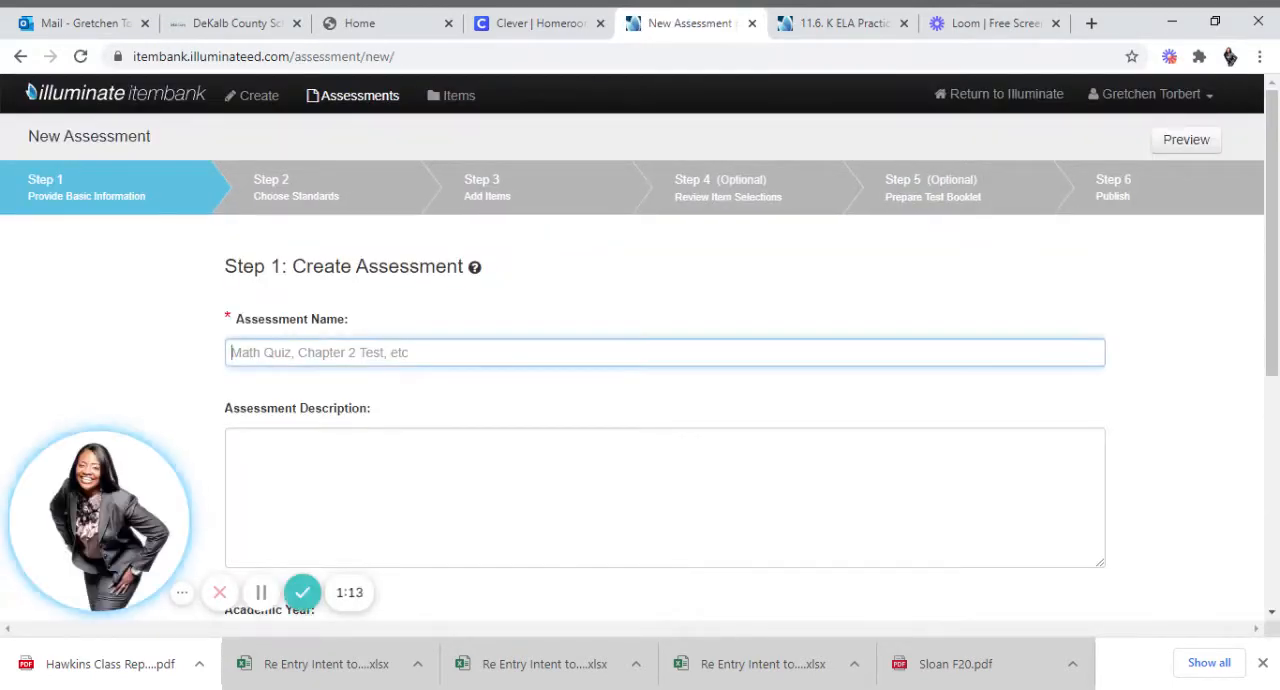
{"action": "type", "text": "Sloan"}
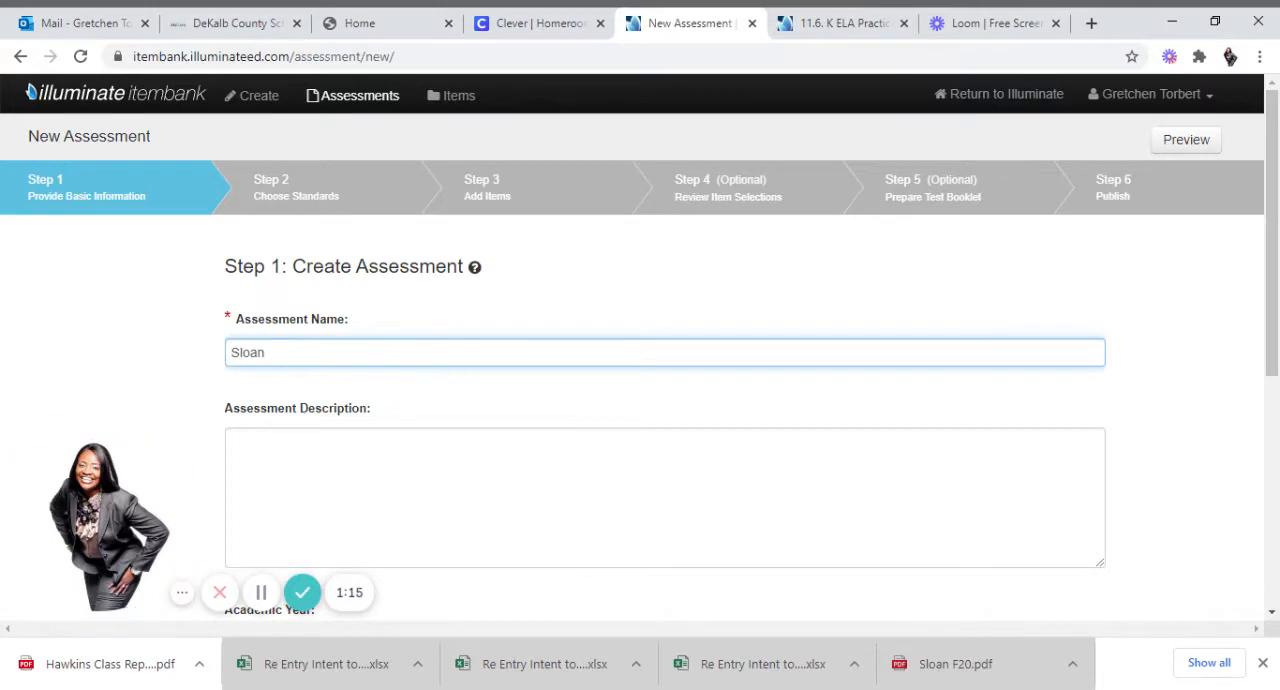
{"action": "type", "text": " K "}
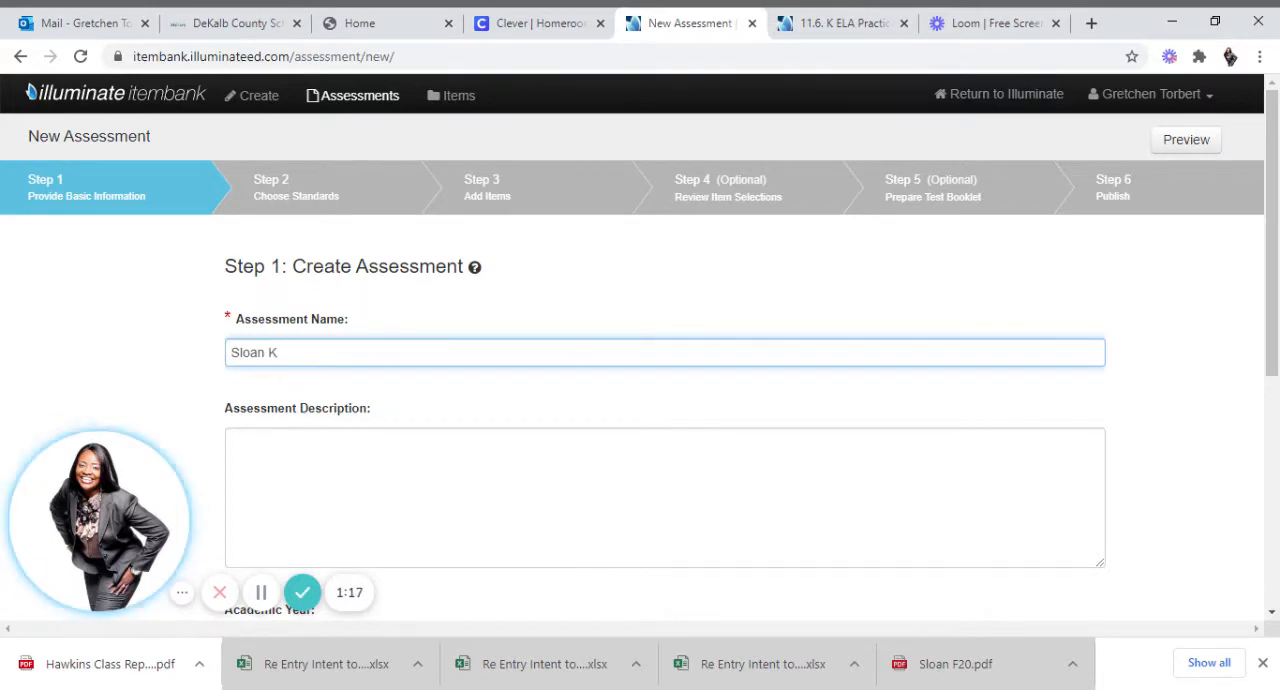
{"action": "type", "text": "11 "}
{"action": "type", "text": "6.2020 E"}
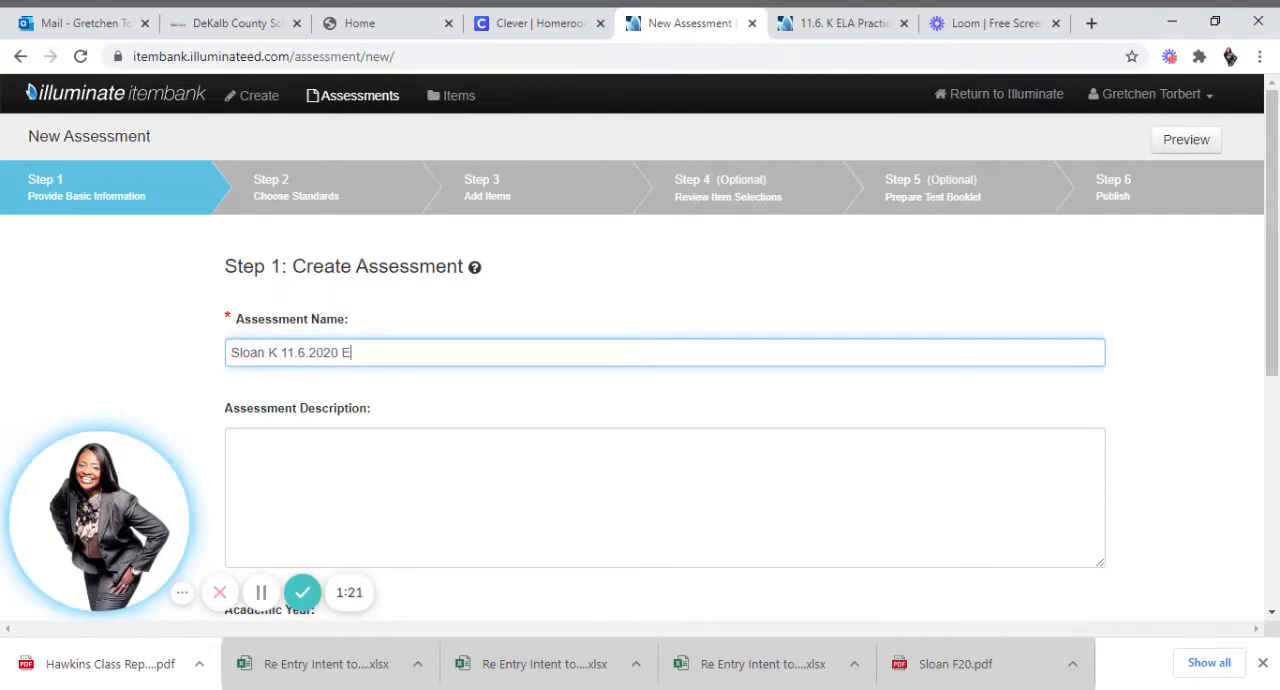
{"action": "type", "text": "LA"}
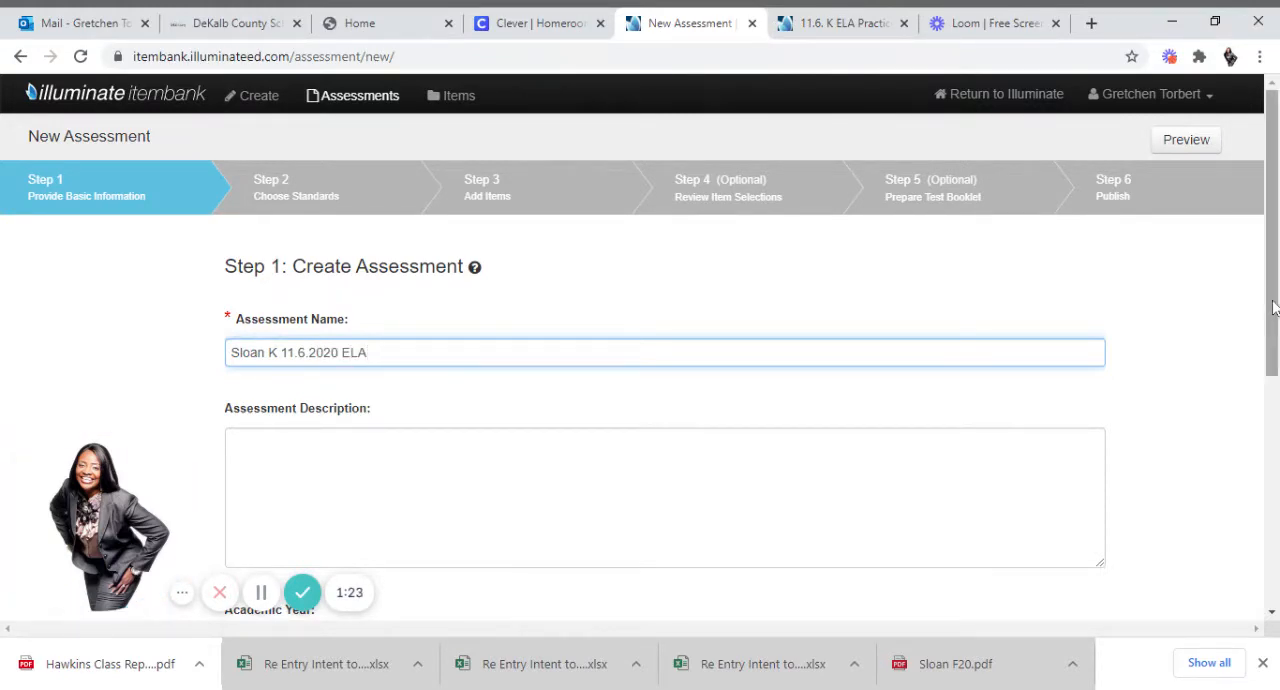
Create the assessment with academic year 2020-2021, the class's grade level and English Language Arts as the subject.
{"action": "left_click_drag", "start_coordinate": [1273, 308], "coordinate": [1275, 422]}
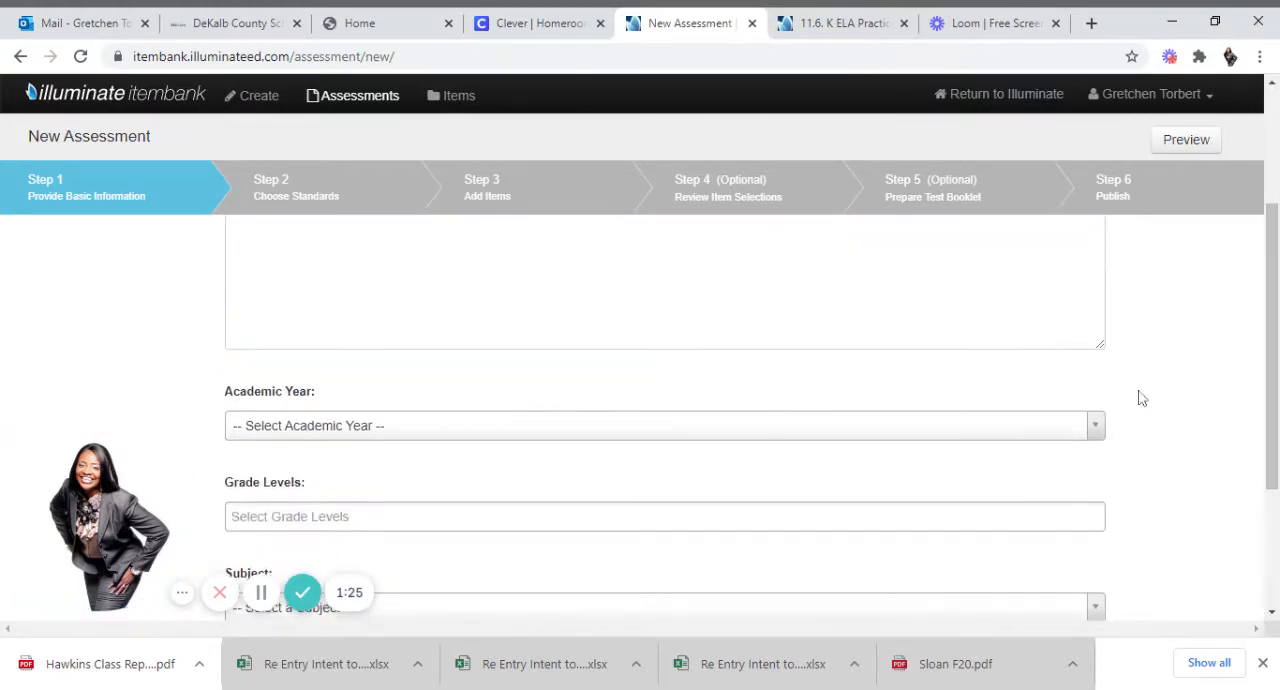
{"action": "left_click", "coordinate": [1103, 434]}
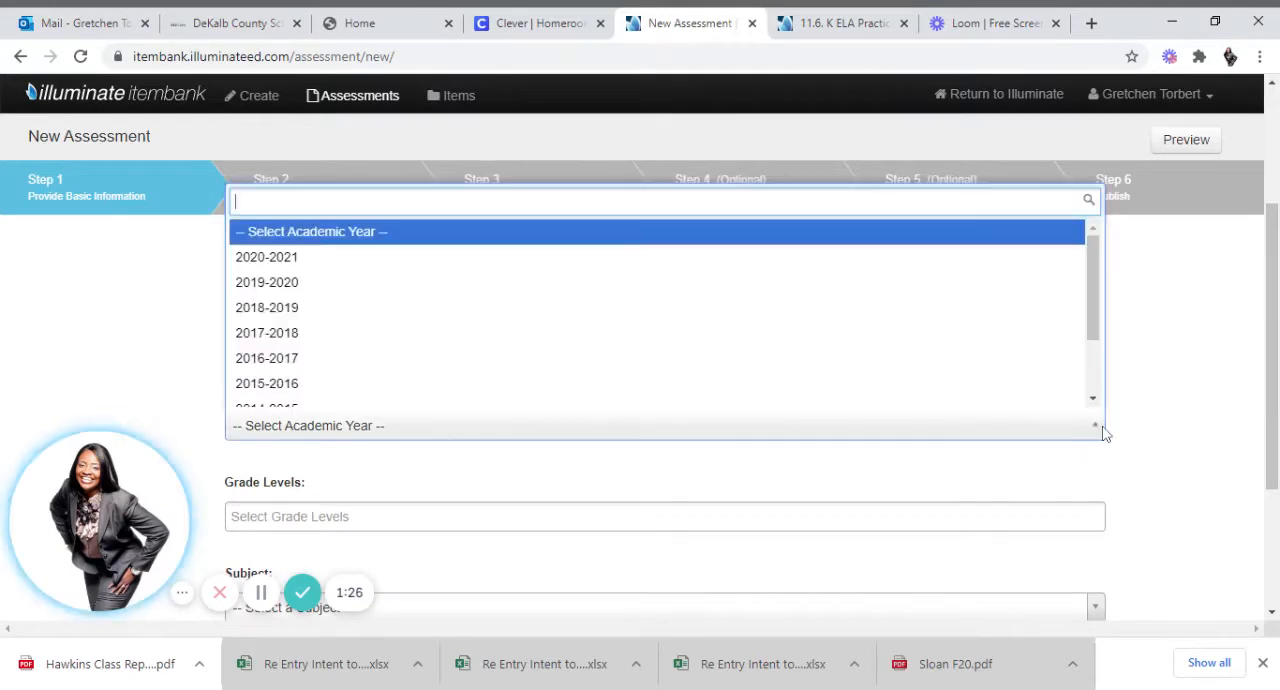
{"action": "left_click", "coordinate": [830, 258]}
{"action": "scroll", "coordinate": [1246, 440], "scroll_direction": "down", "scroll_amount": 3}
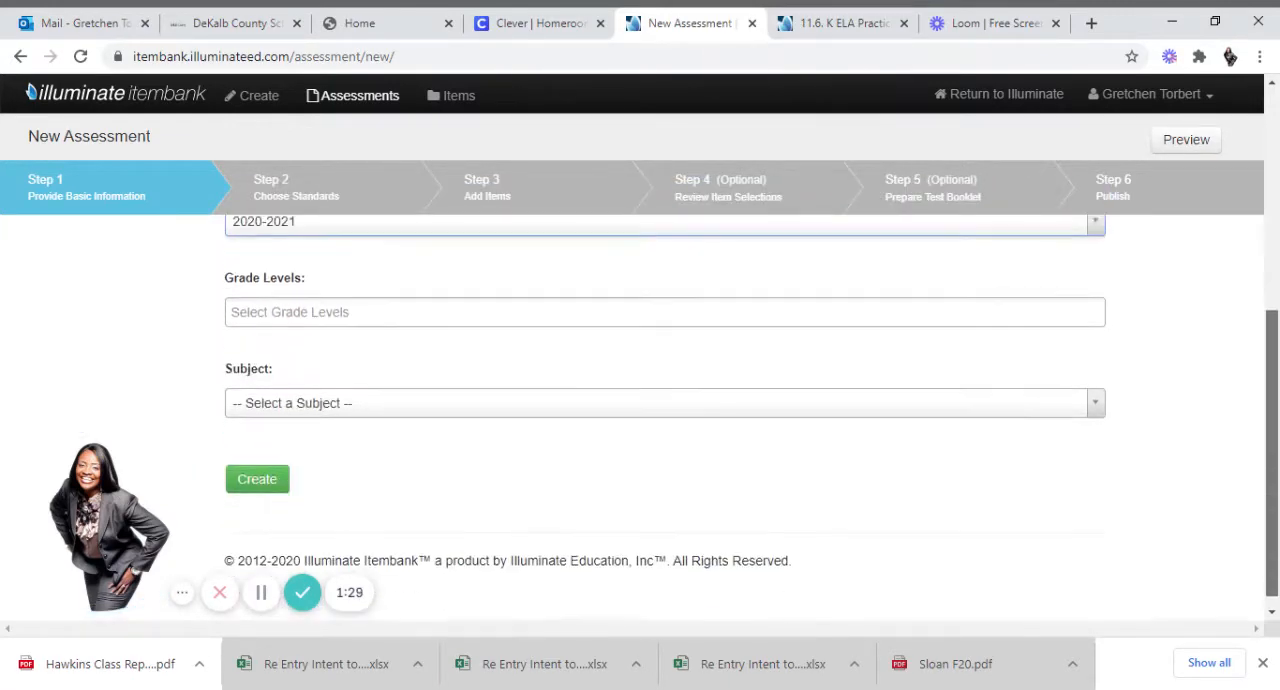
{"action": "left_click", "coordinate": [600, 308]}
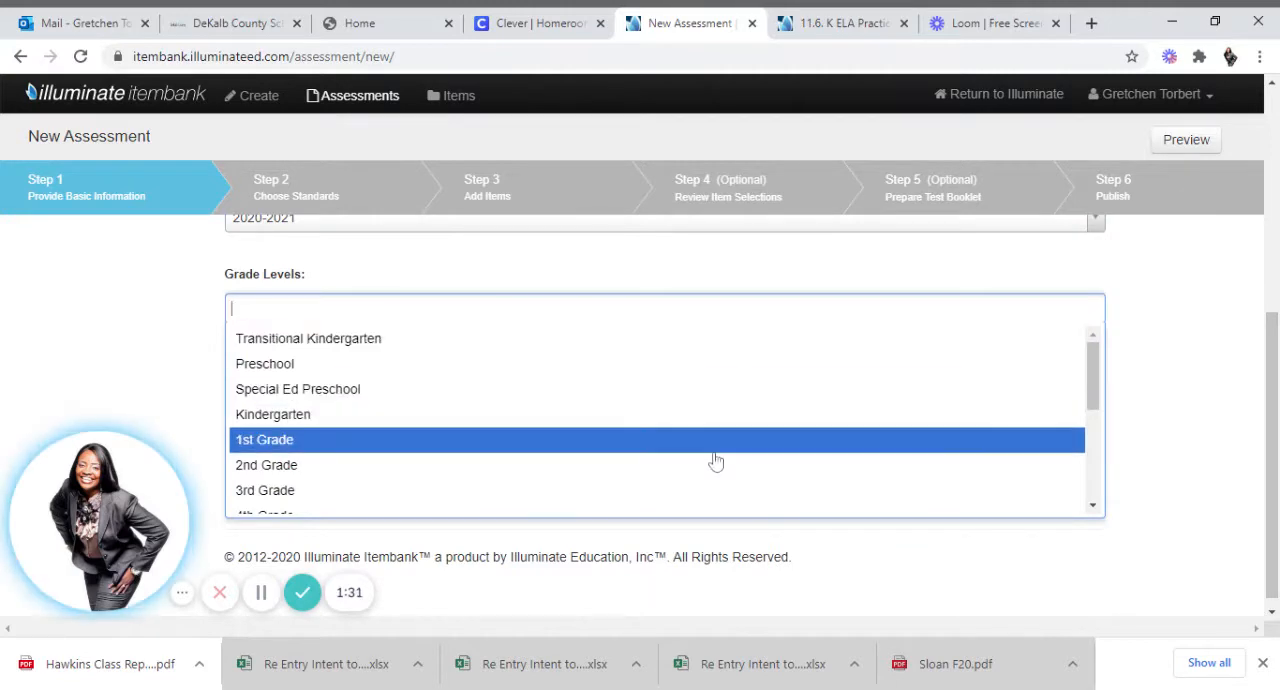
{"action": "left_click", "coordinate": [590, 430]}
{"action": "left_click", "coordinate": [562, 405]}
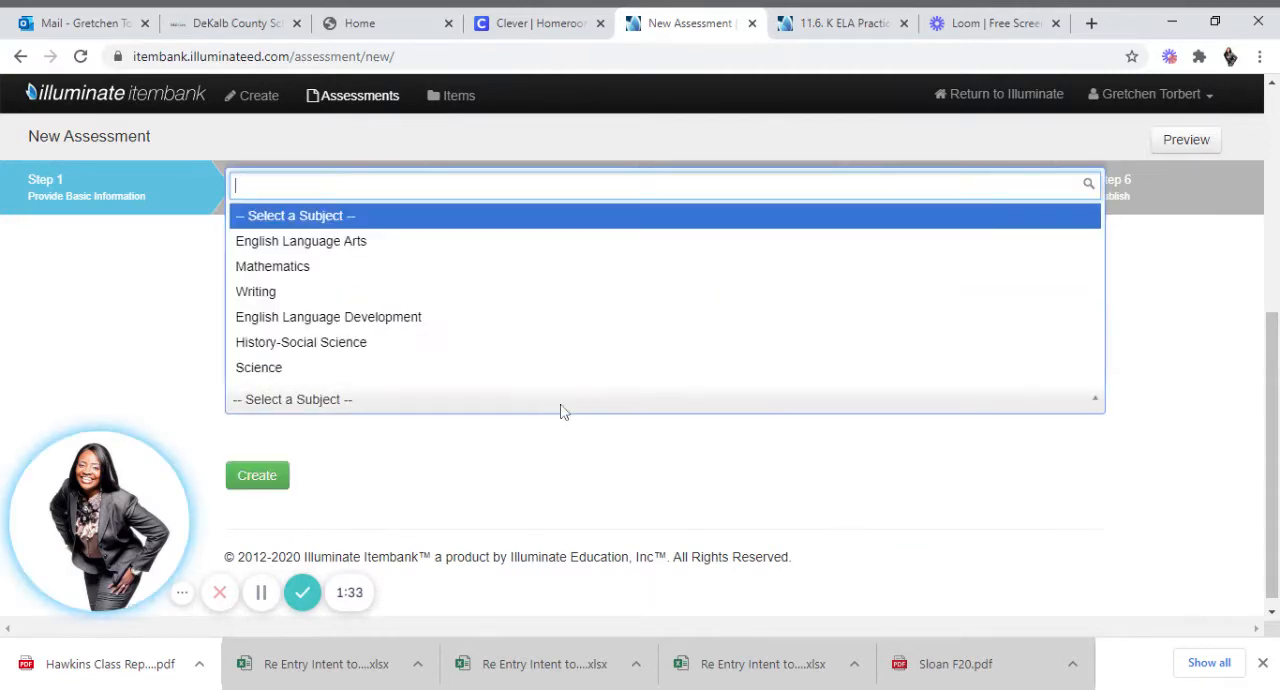
{"action": "left_click", "coordinate": [491, 254]}
{"action": "left_click", "coordinate": [268, 476]}
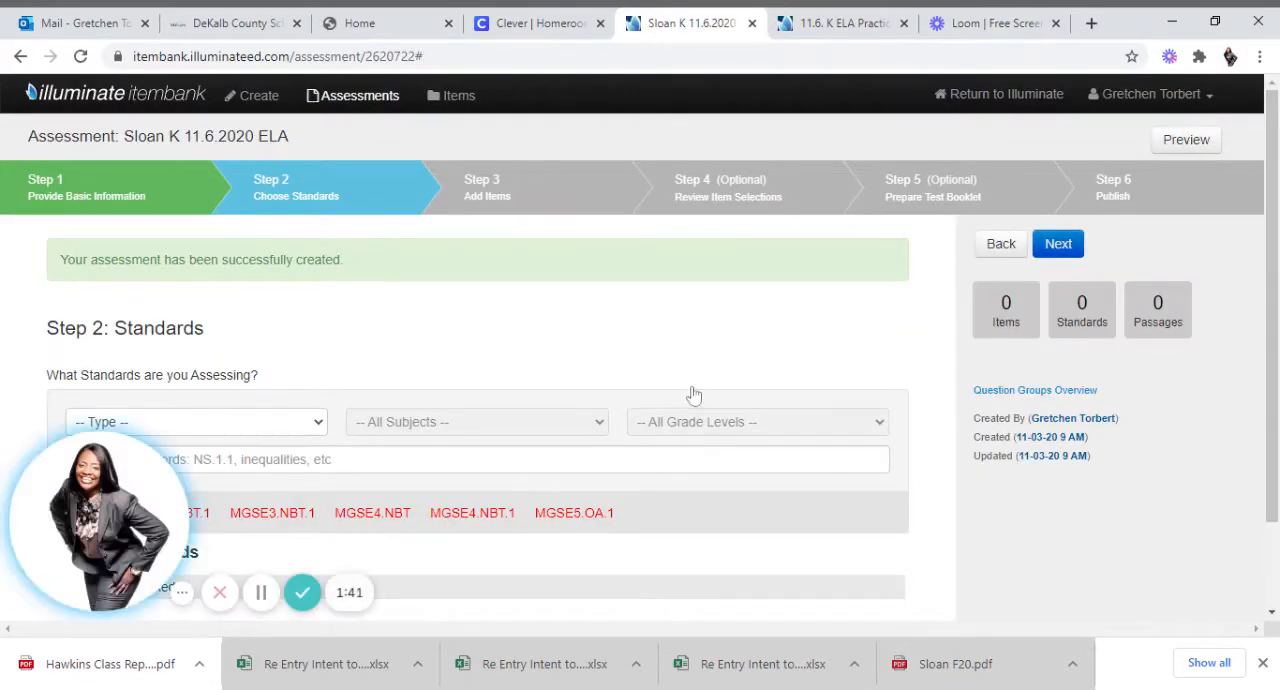
Filter the standards to Standards of Excellence, English Language Arts (2018), Kindergarten.
{"action": "scroll", "coordinate": [760, 320], "scroll_direction": "down", "scroll_amount": 1}
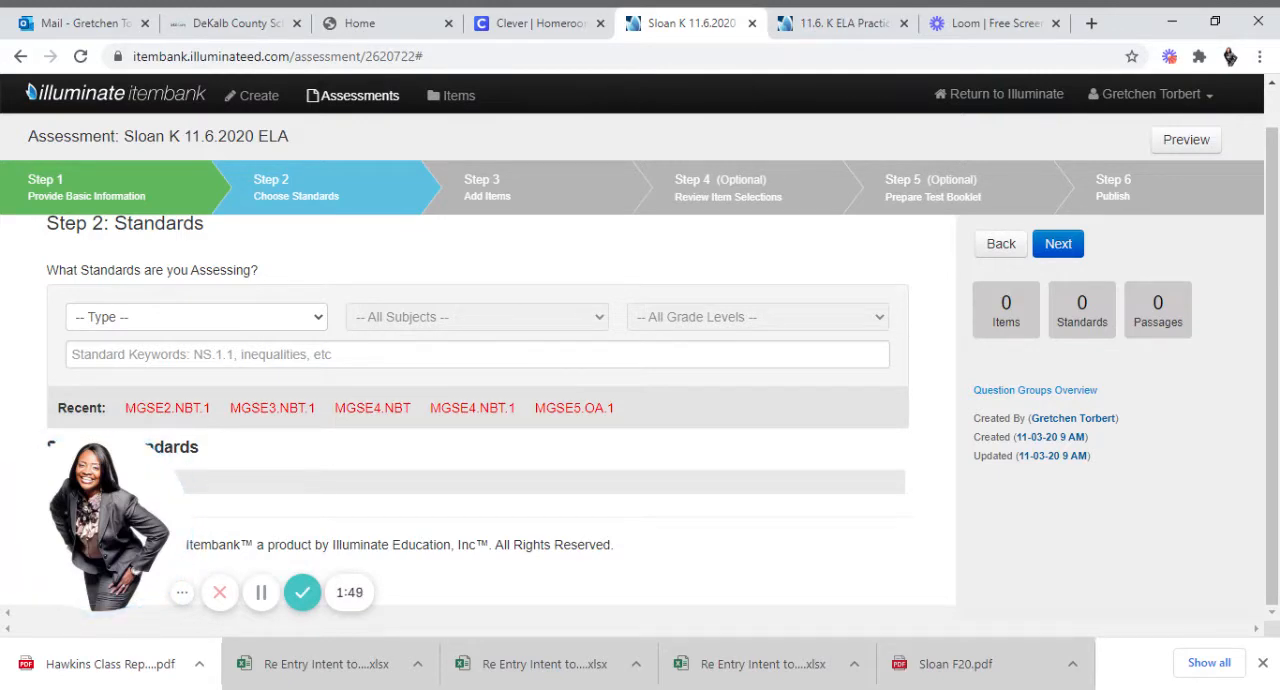
{"action": "left_click", "coordinate": [279, 669]}
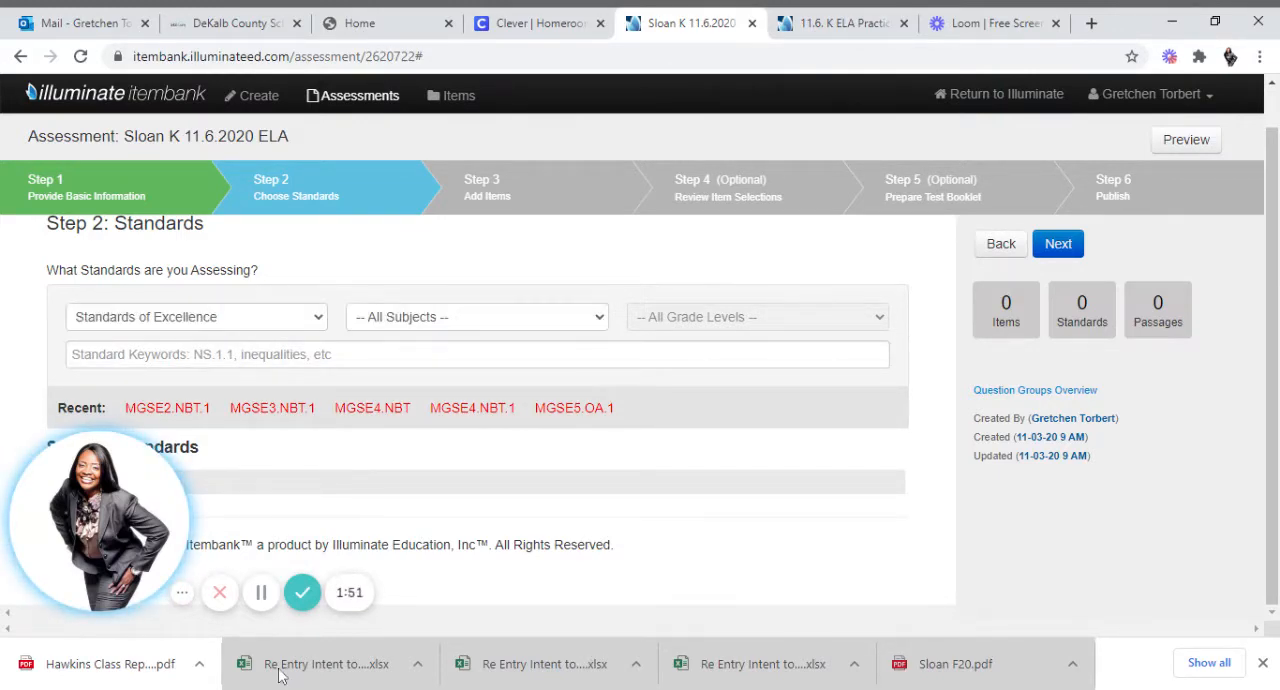
{"action": "left_click", "coordinate": [515, 342]}
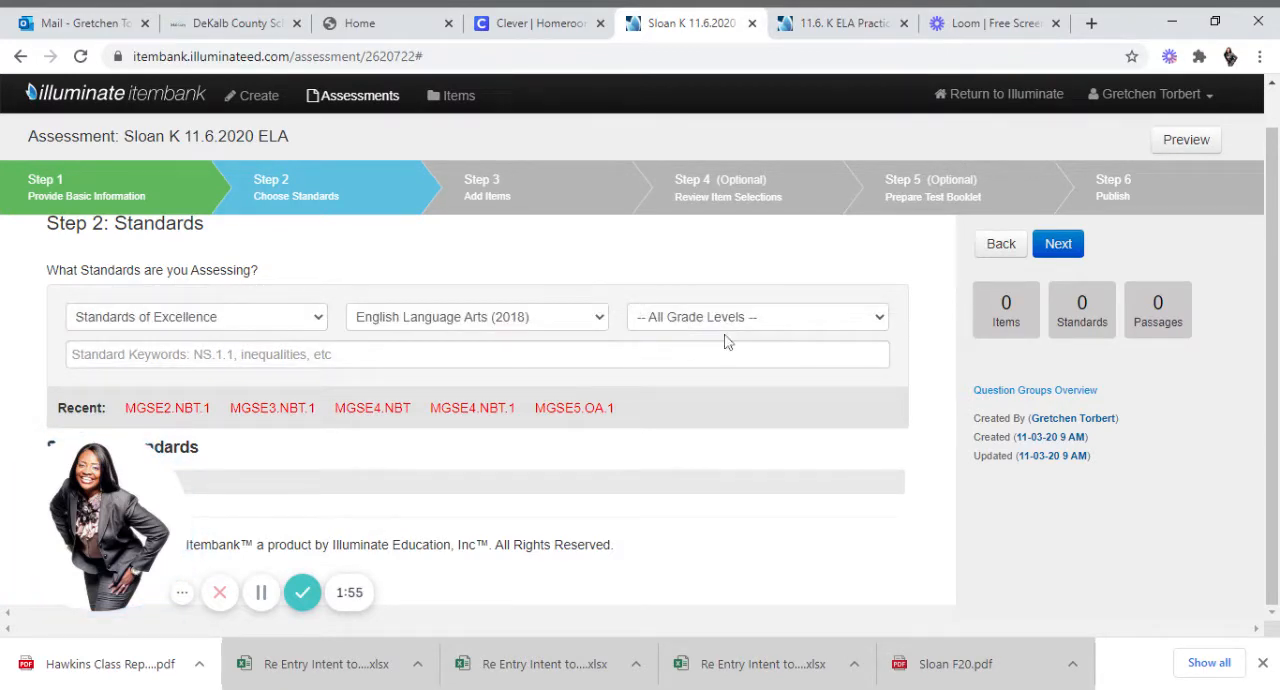
{"action": "left_click", "coordinate": [725, 362]}
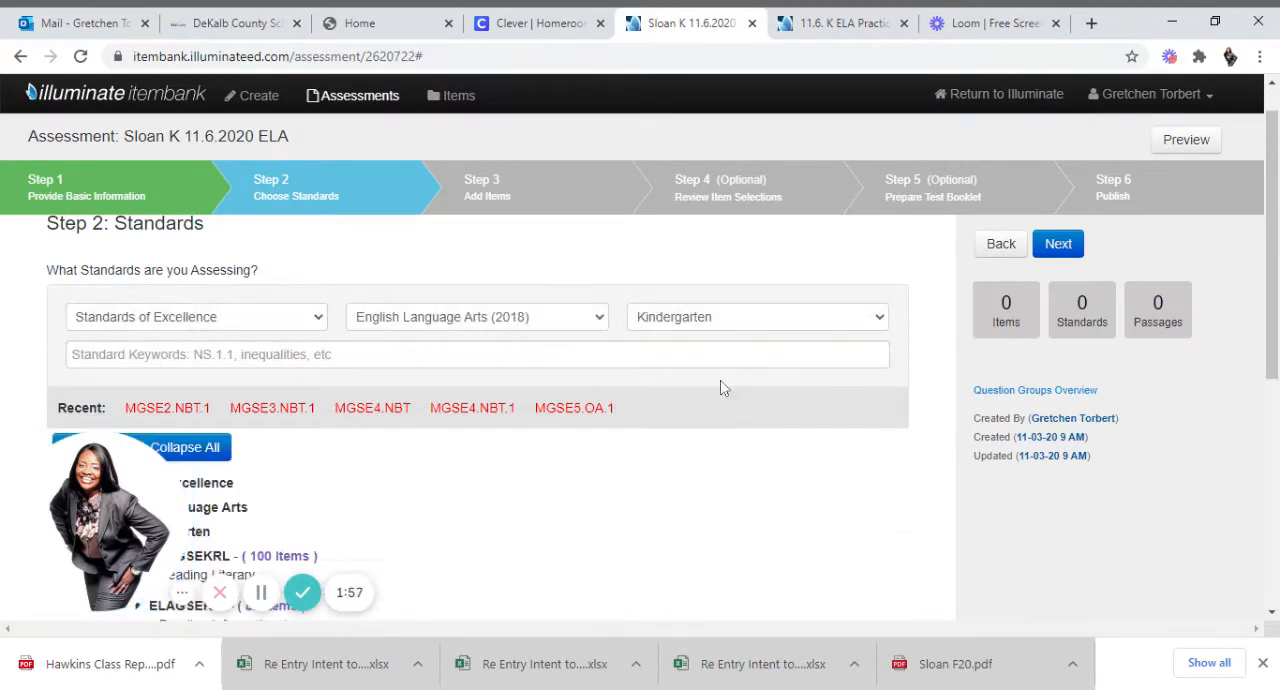
Select standards ELAGSEKRL1, ELAGSEKRL2 and ELAGSEKRL3 under Reading Literary, Key Ideas and Details, and proceed to adding items.
{"action": "scroll", "coordinate": [1208, 290], "scroll_direction": "down", "scroll_amount": 2}
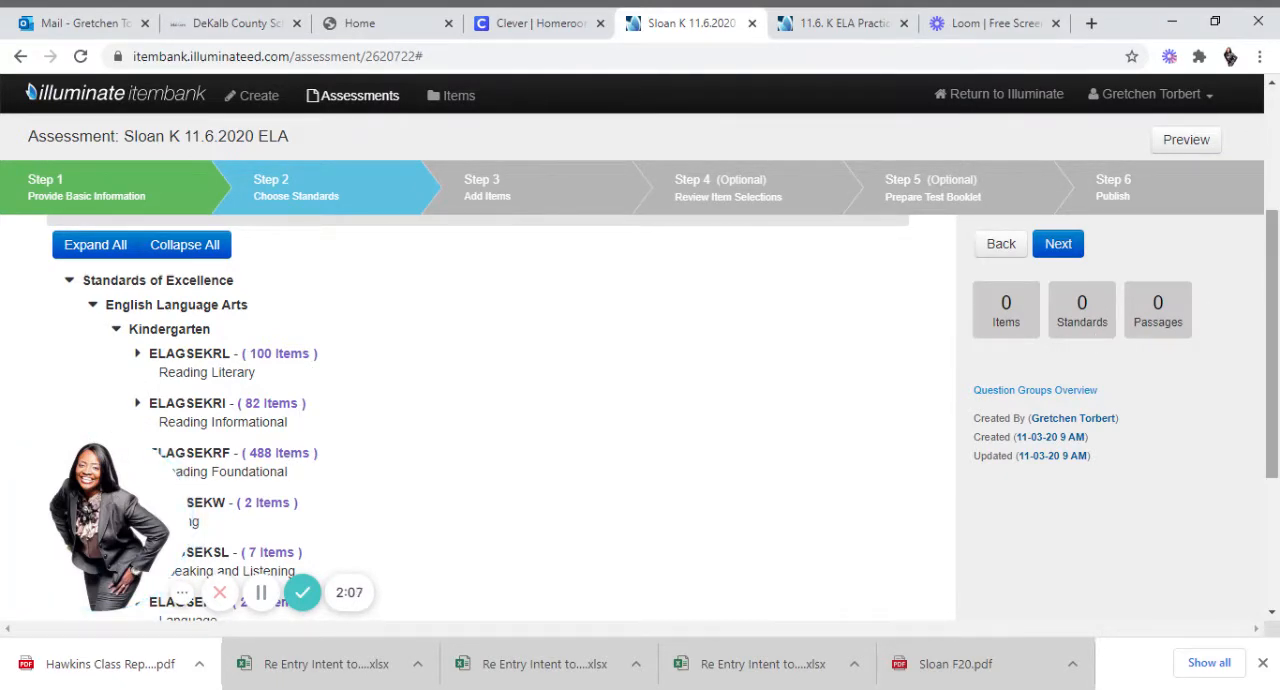
{"action": "mouse_move", "coordinate": [1272, 310]}
{"action": "left_mouse_down"}
{"action": "mouse_move", "coordinate": [1272, 383]}
{"action": "mouse_move", "coordinate": [1276, 322]}
{"action": "left_mouse_up"}
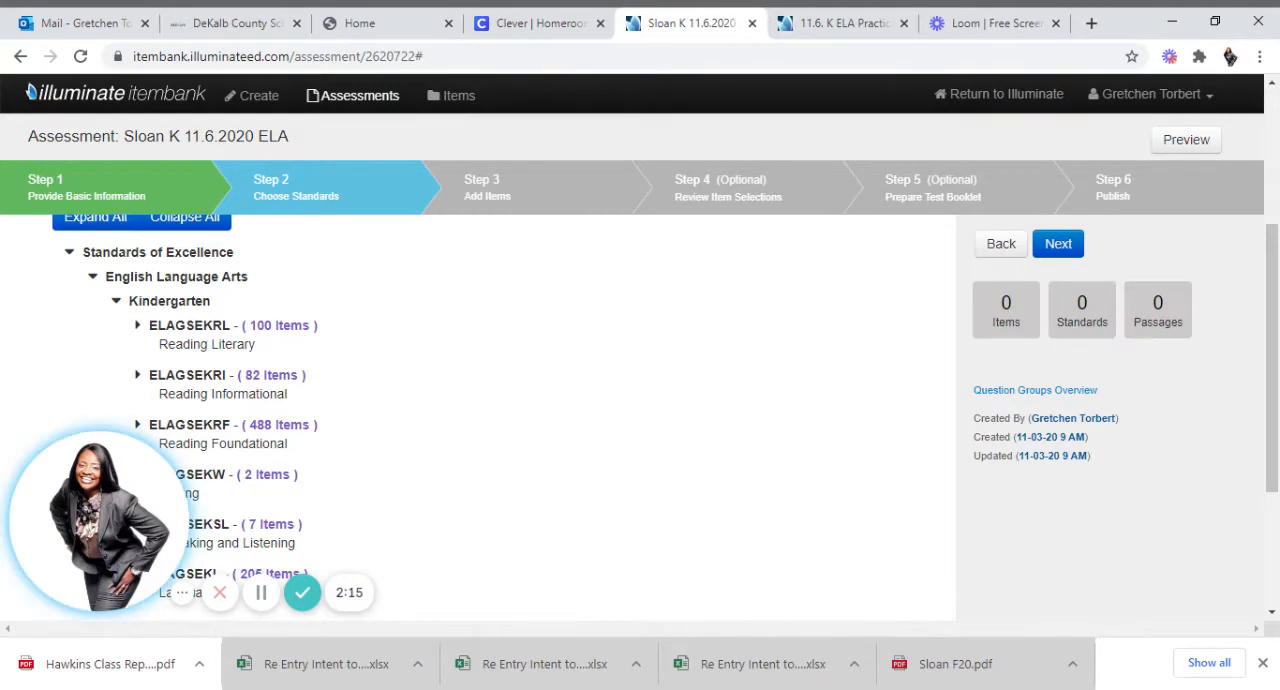
{"action": "left_click", "coordinate": [138, 327]}
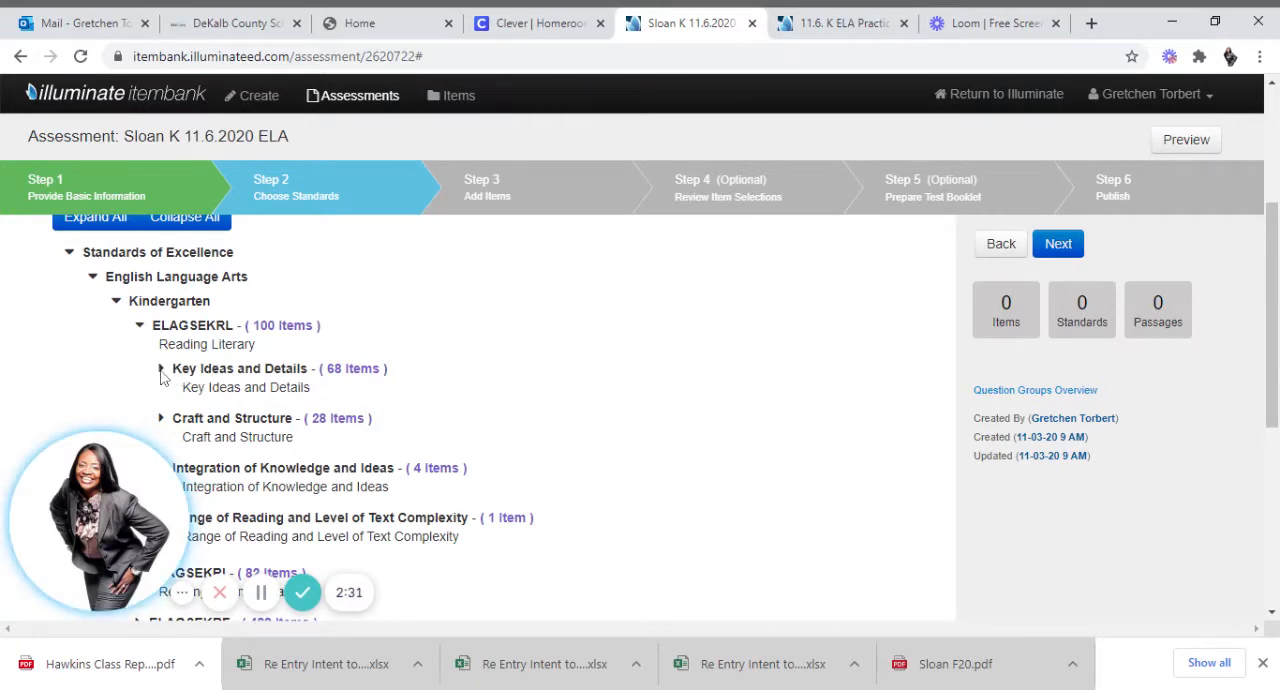
{"action": "left_click", "coordinate": [161, 372]}
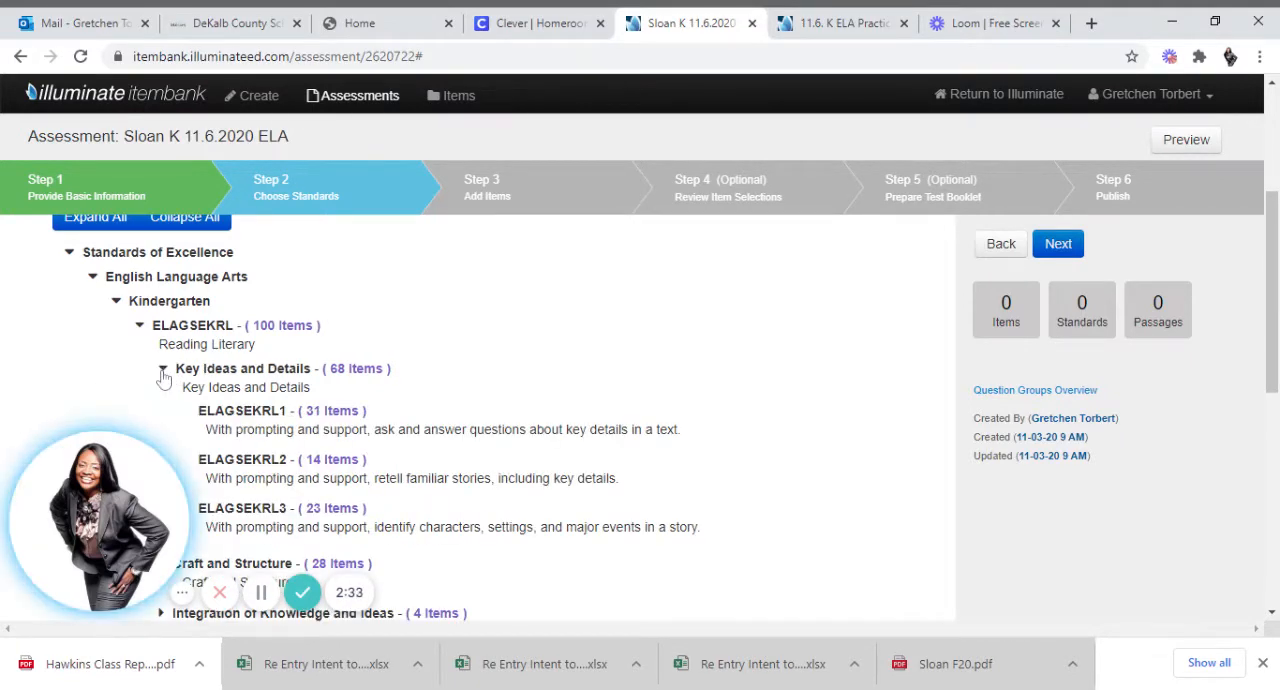
{"action": "left_click", "coordinate": [258, 413]}
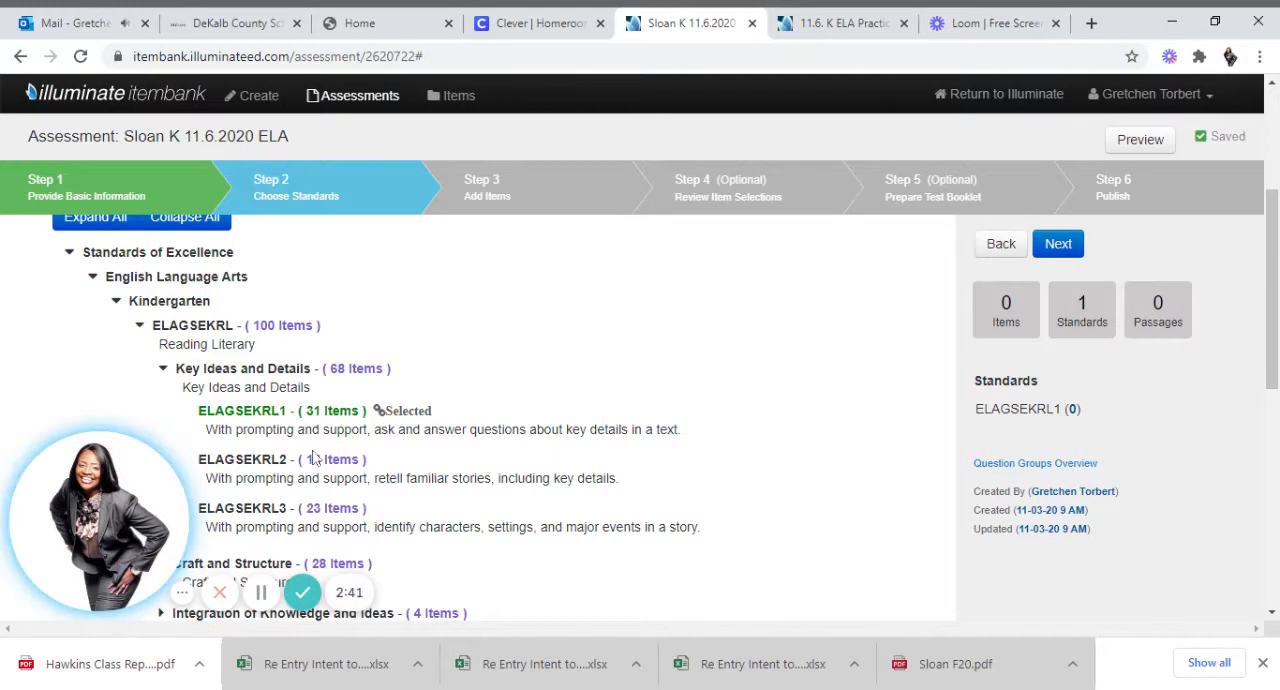
{"action": "left_click", "coordinate": [259, 470]}
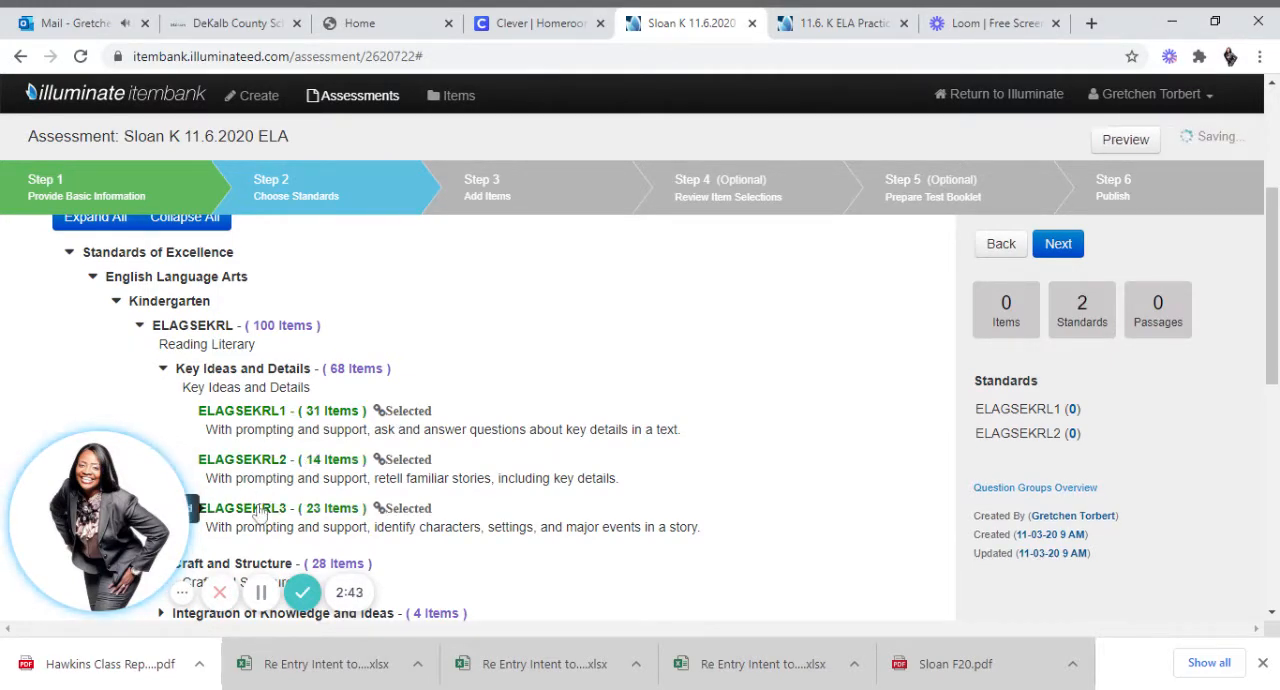
{"action": "left_click", "coordinate": [260, 508]}
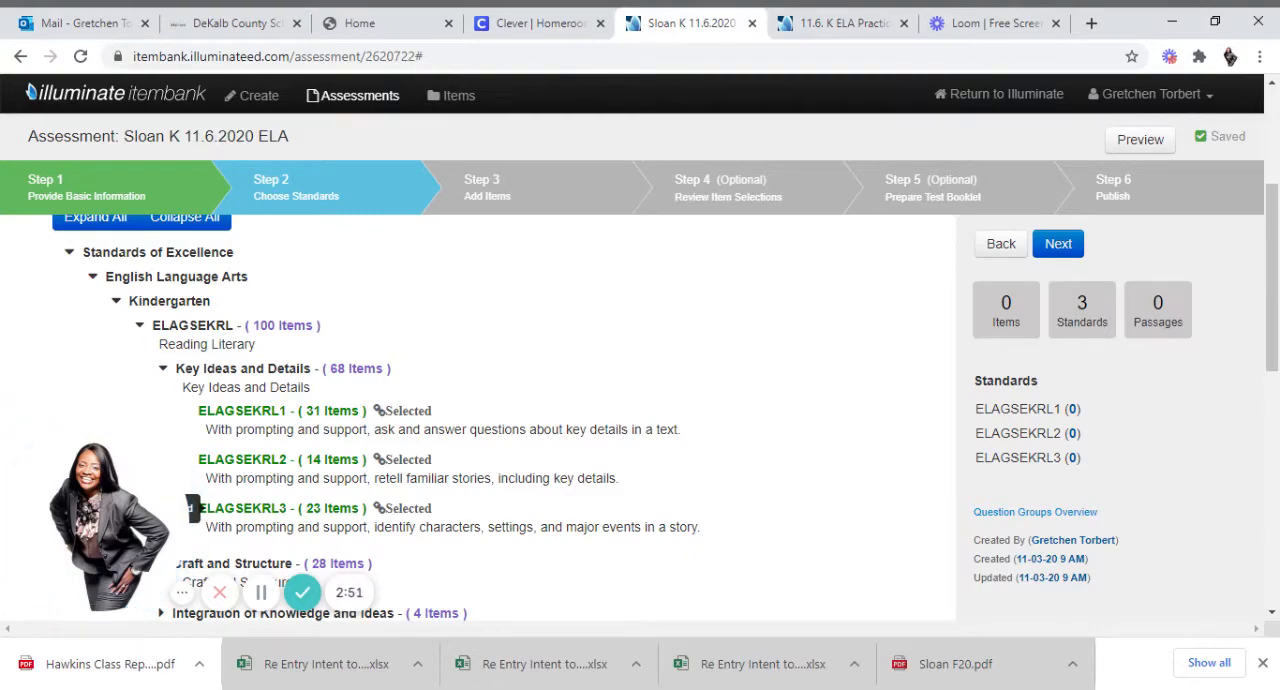
{"action": "left_click", "coordinate": [1057, 244]}
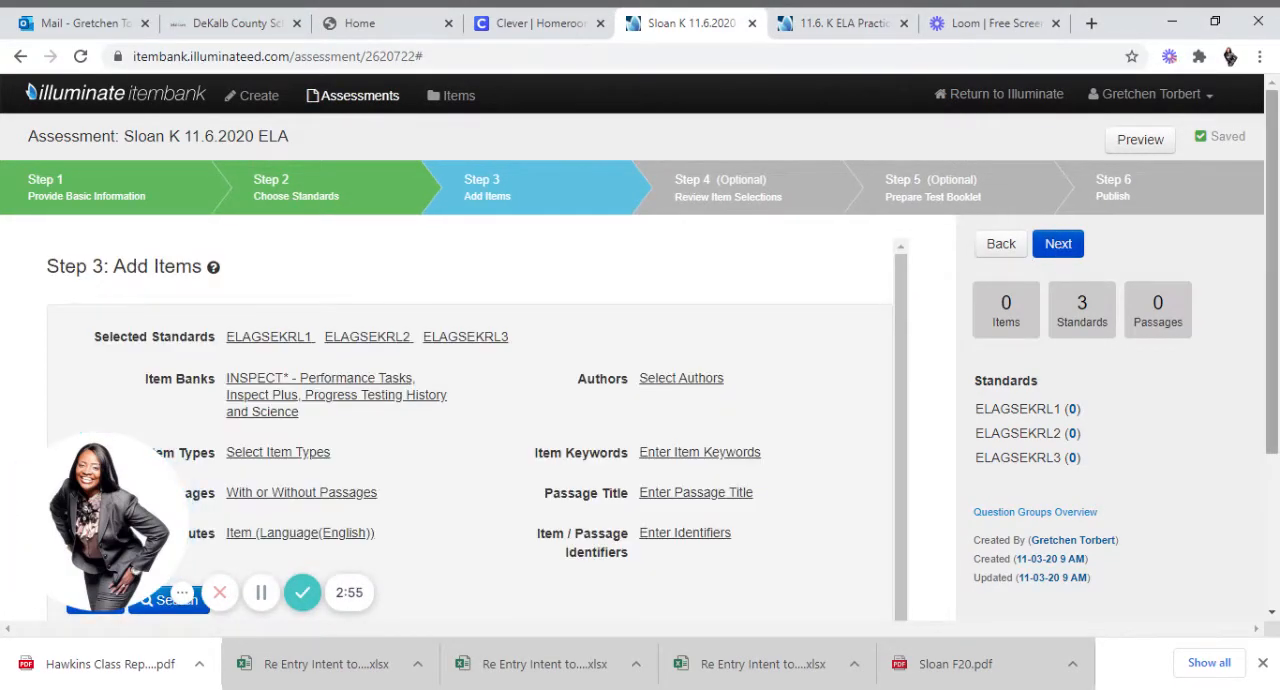
Filter the item search to Multiple Choice / Selected Response (one correct), including items with or without passages.
{"action": "scroll", "coordinate": [470, 420], "scroll_direction": "down", "scroll_amount": 1}
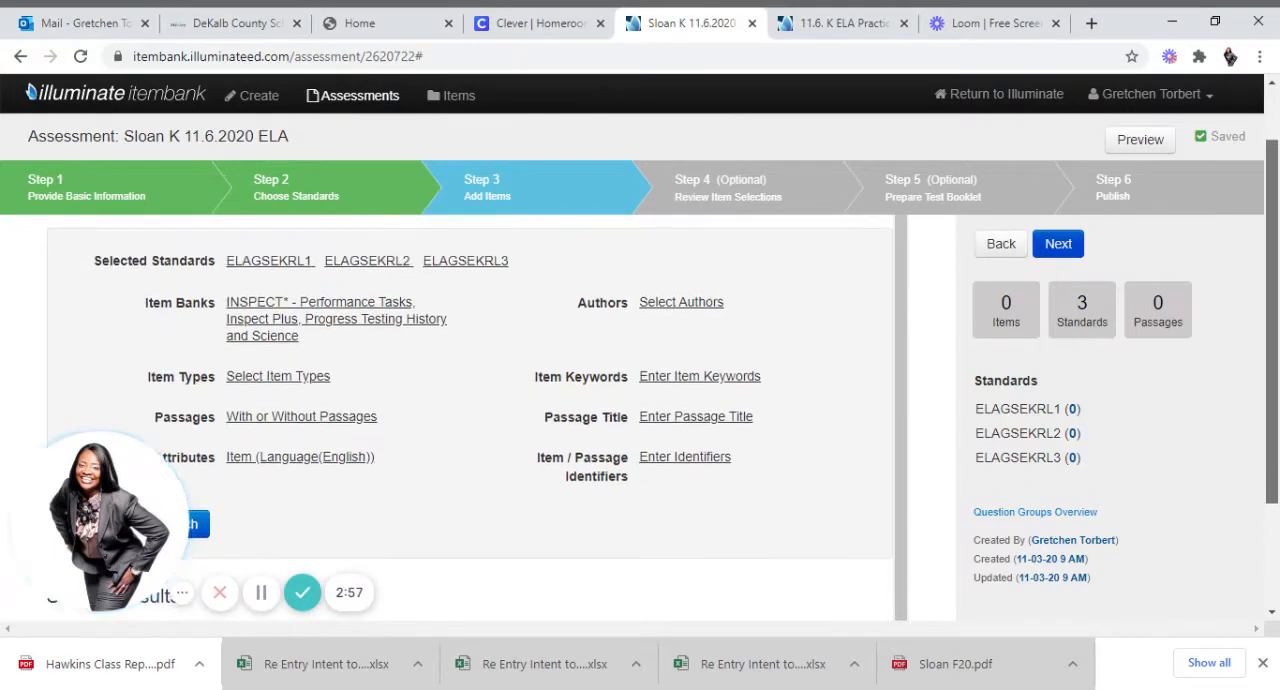
{"action": "mouse_move", "coordinate": [1271, 290]}
{"action": "left_mouse_down"}
{"action": "mouse_move", "coordinate": [1271, 327]}
{"action": "mouse_move", "coordinate": [1271, 300]}
{"action": "left_mouse_up"}
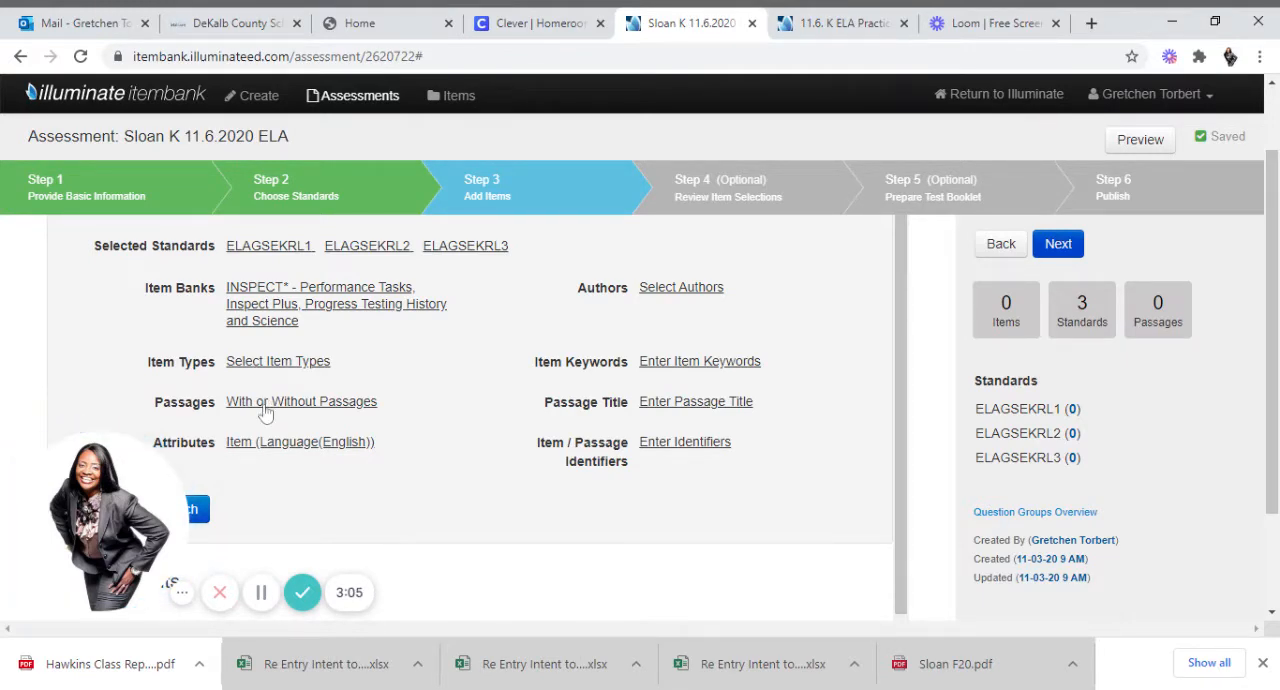
{"action": "left_click", "coordinate": [280, 366]}
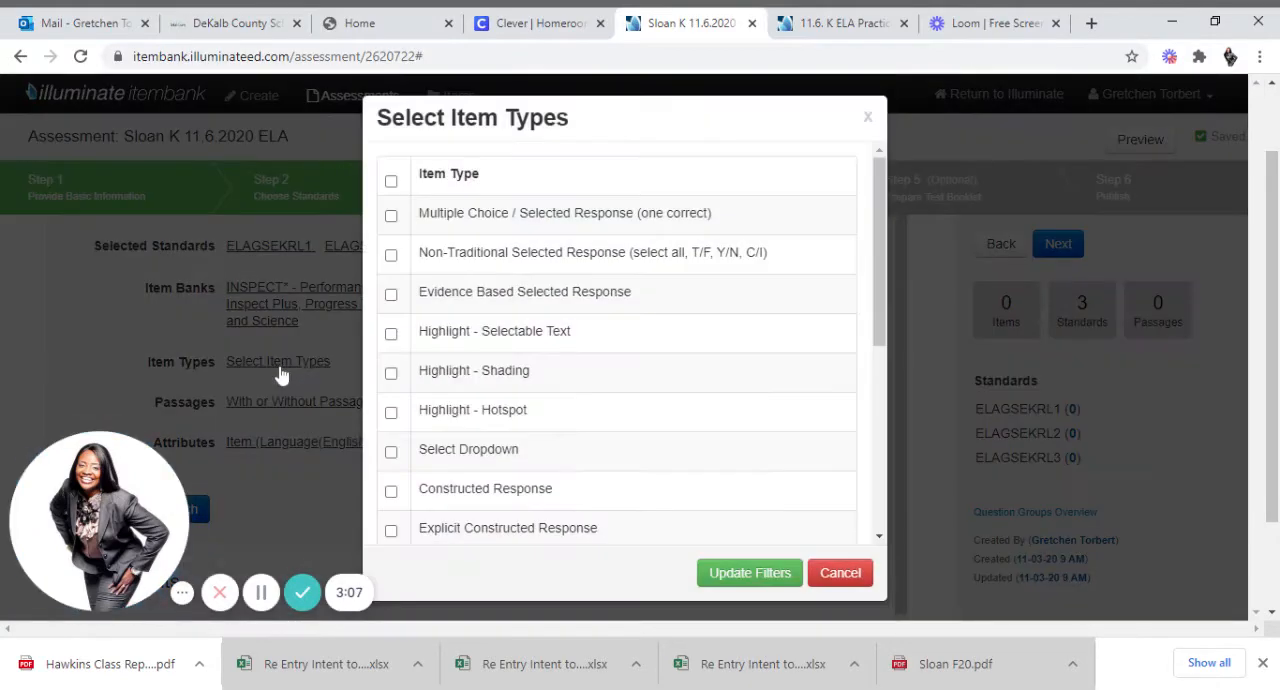
{"action": "left_click", "coordinate": [391, 216]}
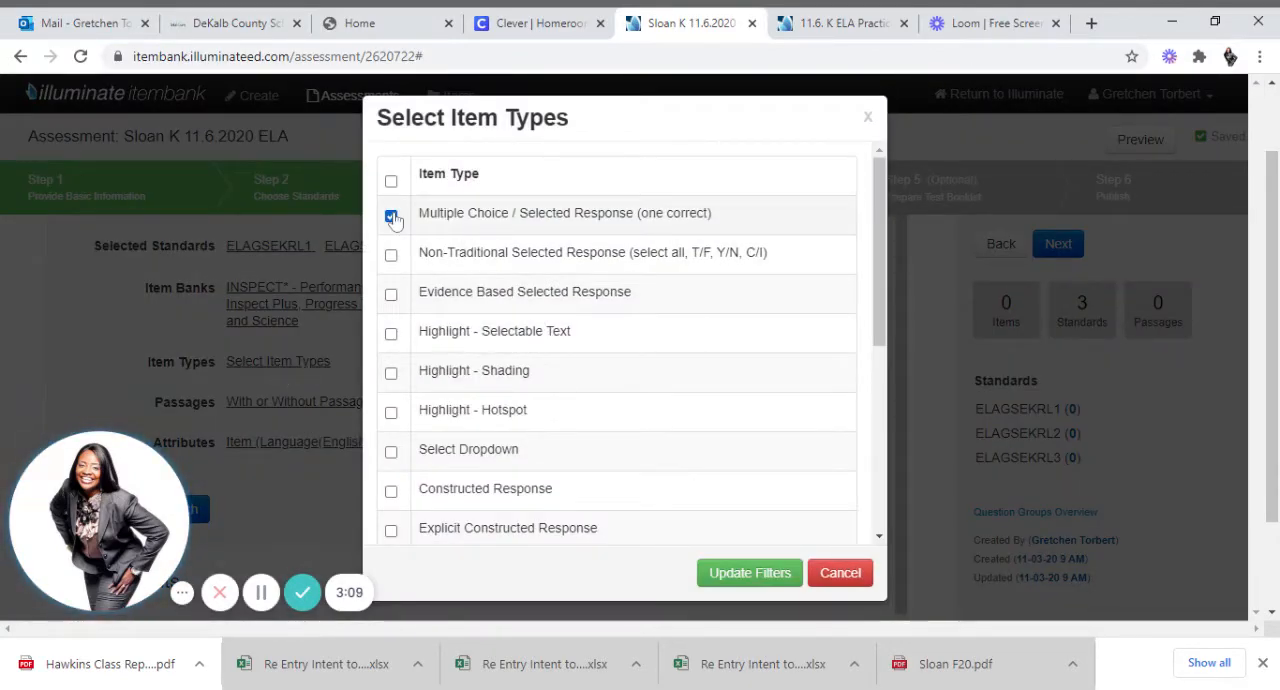
{"action": "left_click", "coordinate": [744, 584]}
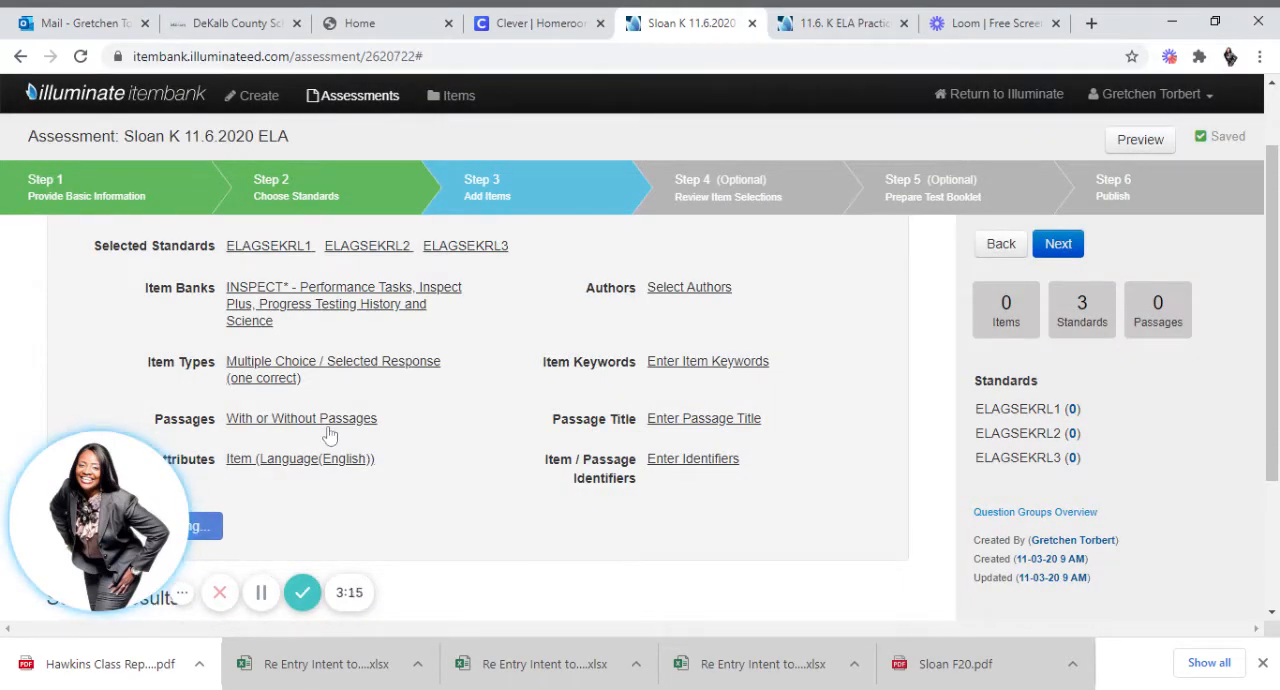
{"action": "left_click", "coordinate": [253, 425]}
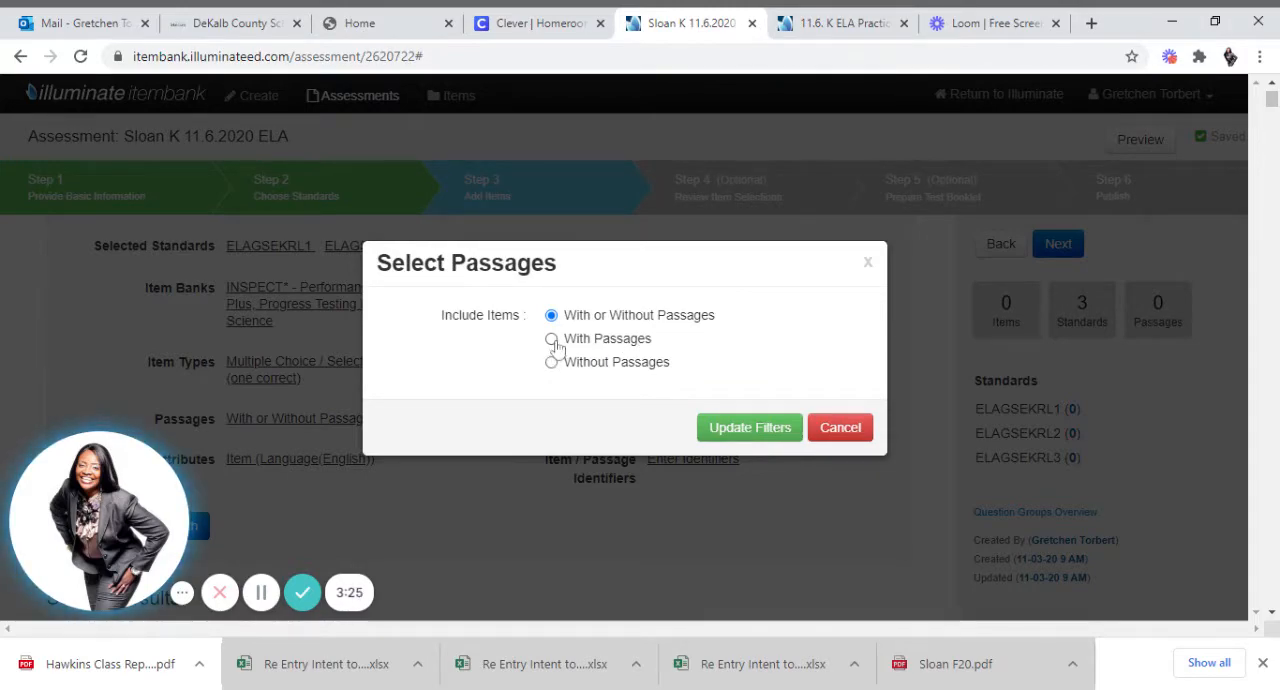
{"action": "left_click", "coordinate": [738, 430]}
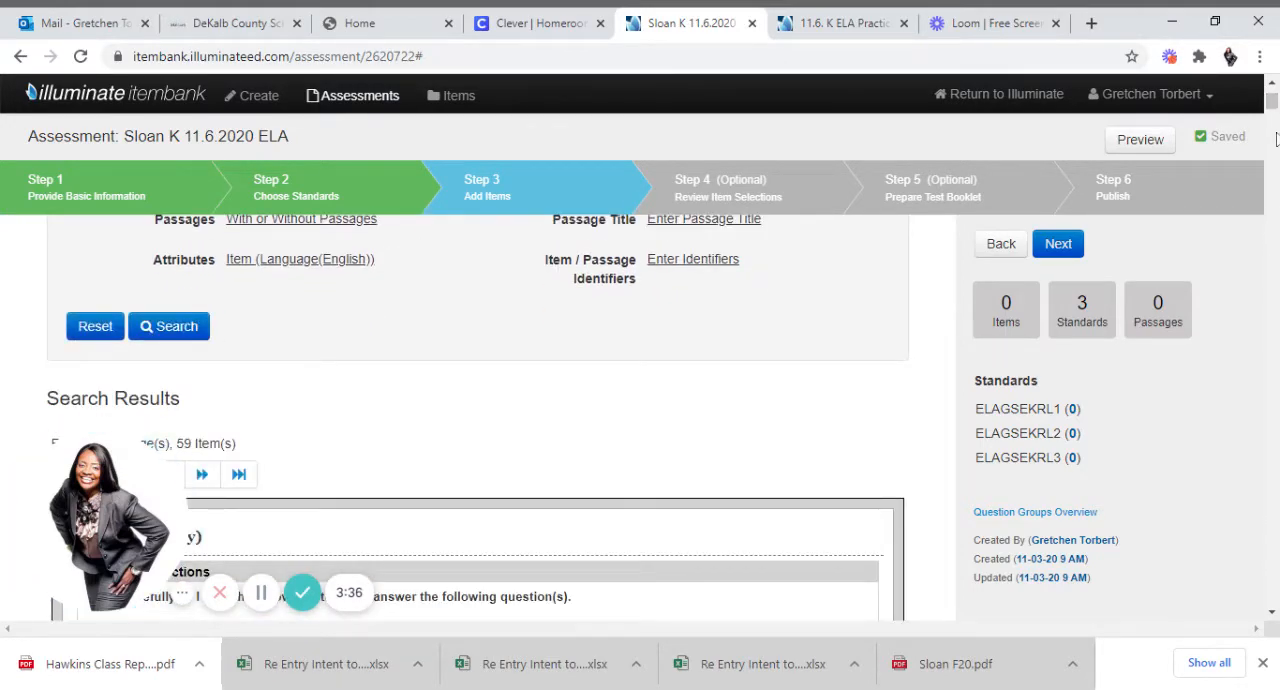
From the Daisy passage, add the ELAGSEKRL1 question about the treat Daisy's dad will most likely buy.
{"action": "scroll", "coordinate": [1276, 137], "scroll_direction": "down", "scroll_amount": 4}
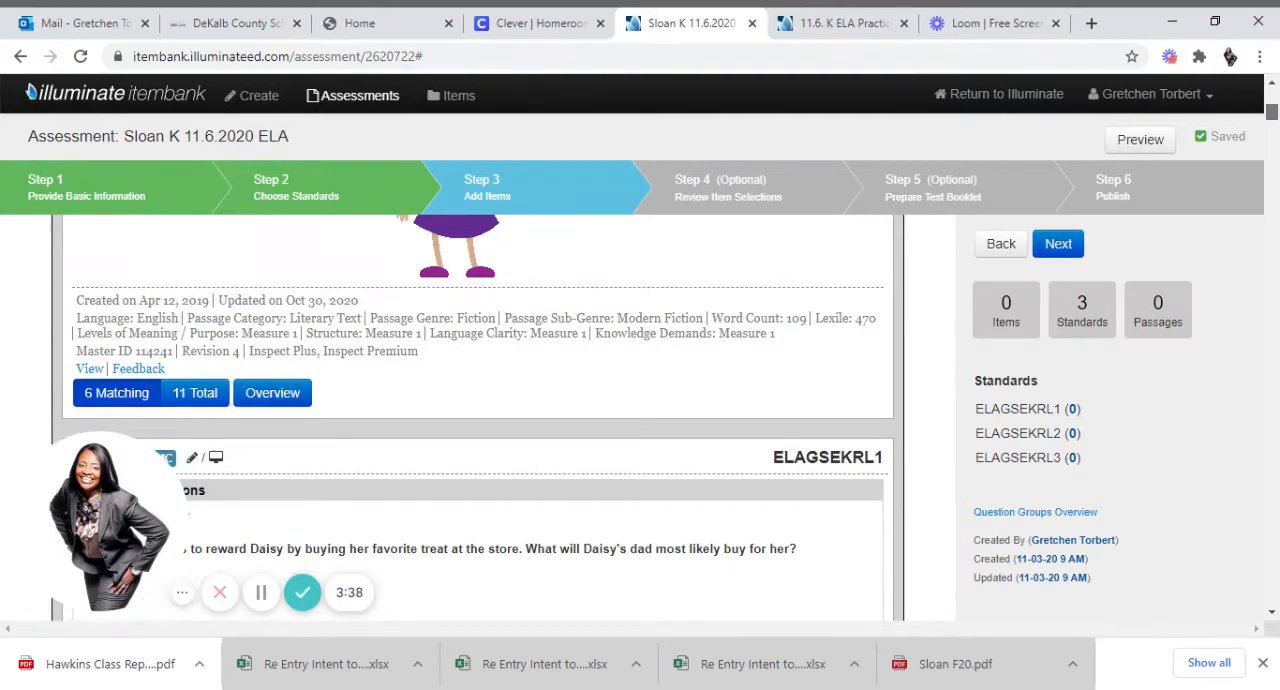
{"action": "scroll", "coordinate": [478, 420], "scroll_direction": "up", "scroll_amount": 6}
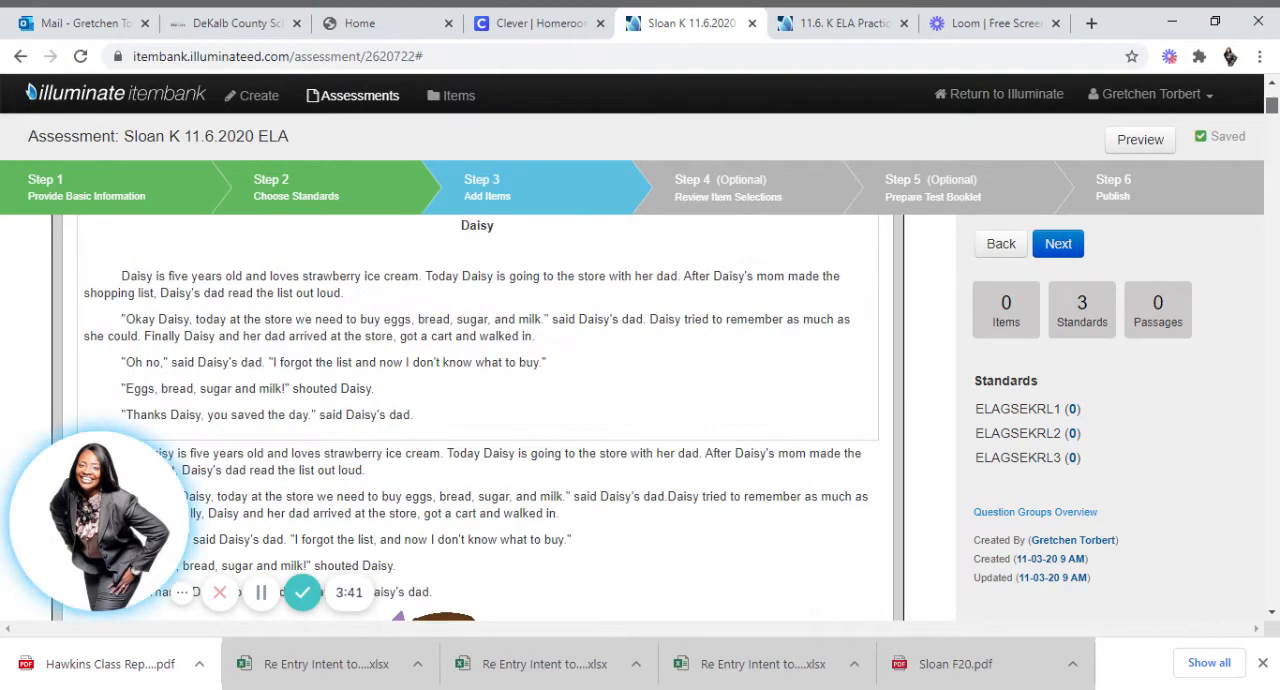
{"action": "scroll", "coordinate": [478, 420], "scroll_direction": "up", "scroll_amount": 3}
{"action": "scroll", "coordinate": [478, 420], "scroll_direction": "down", "scroll_amount": 8}
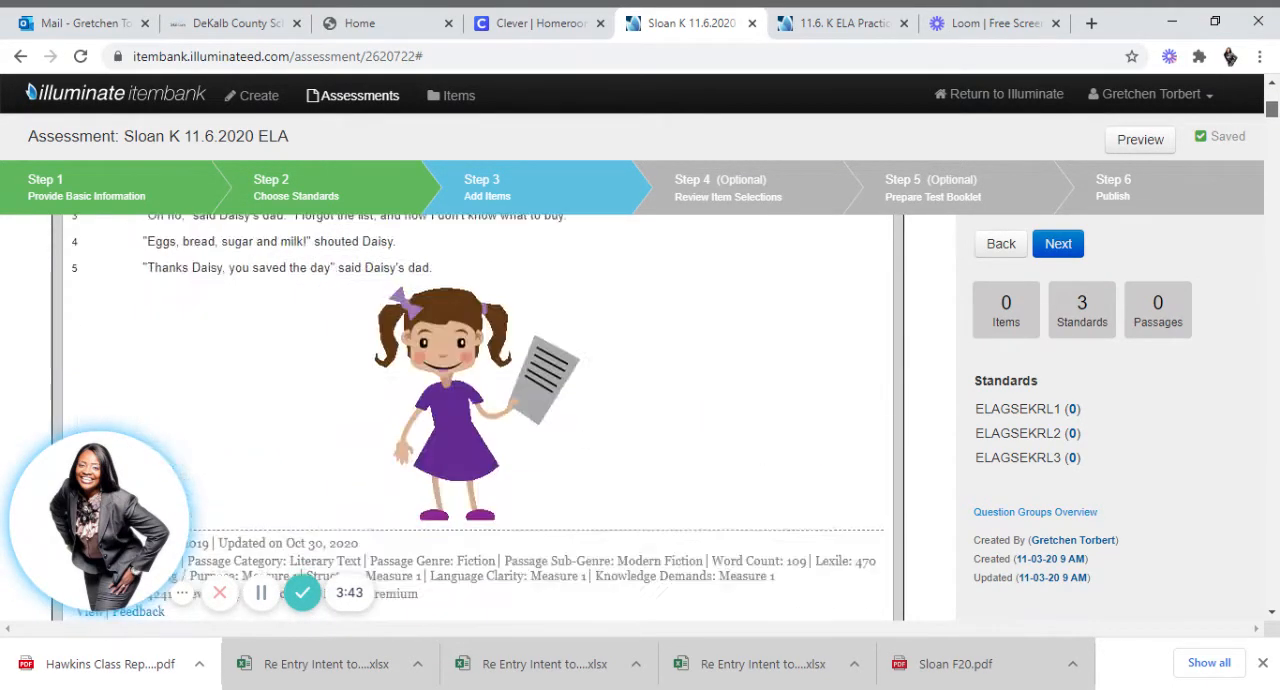
{"action": "scroll", "coordinate": [478, 420], "scroll_direction": "down", "scroll_amount": 8}
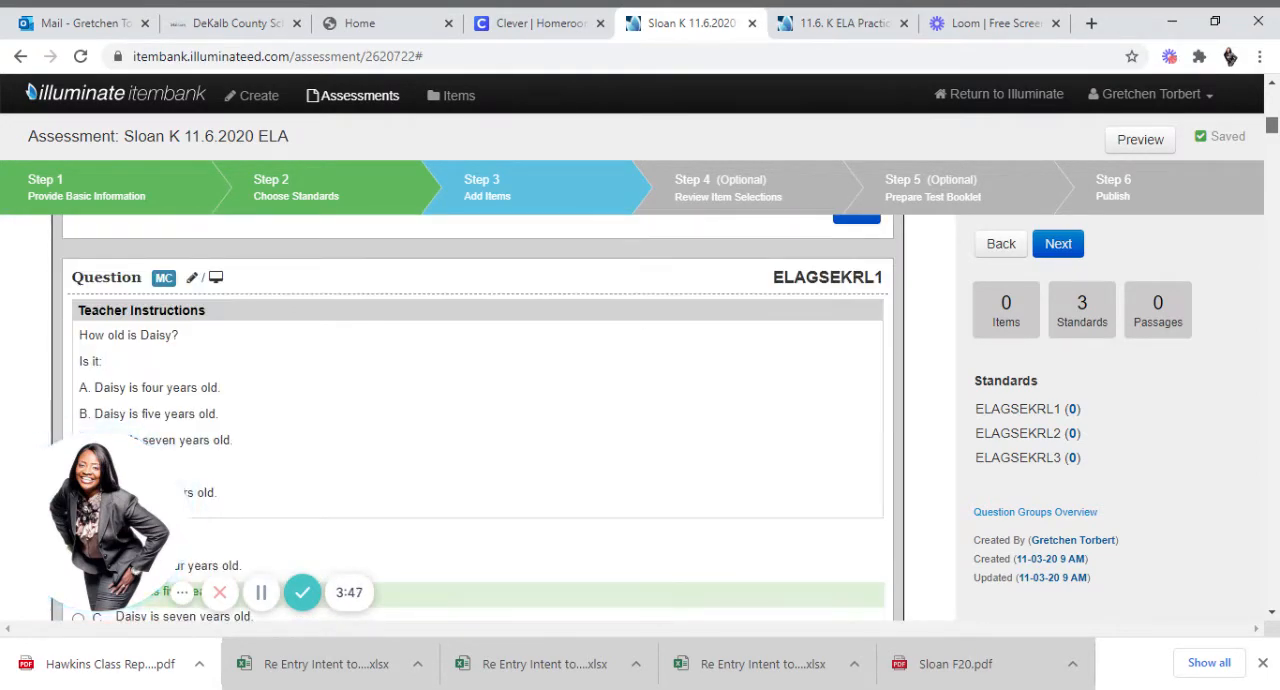
{"action": "scroll", "coordinate": [478, 420], "scroll_direction": "up", "scroll_amount": 2}
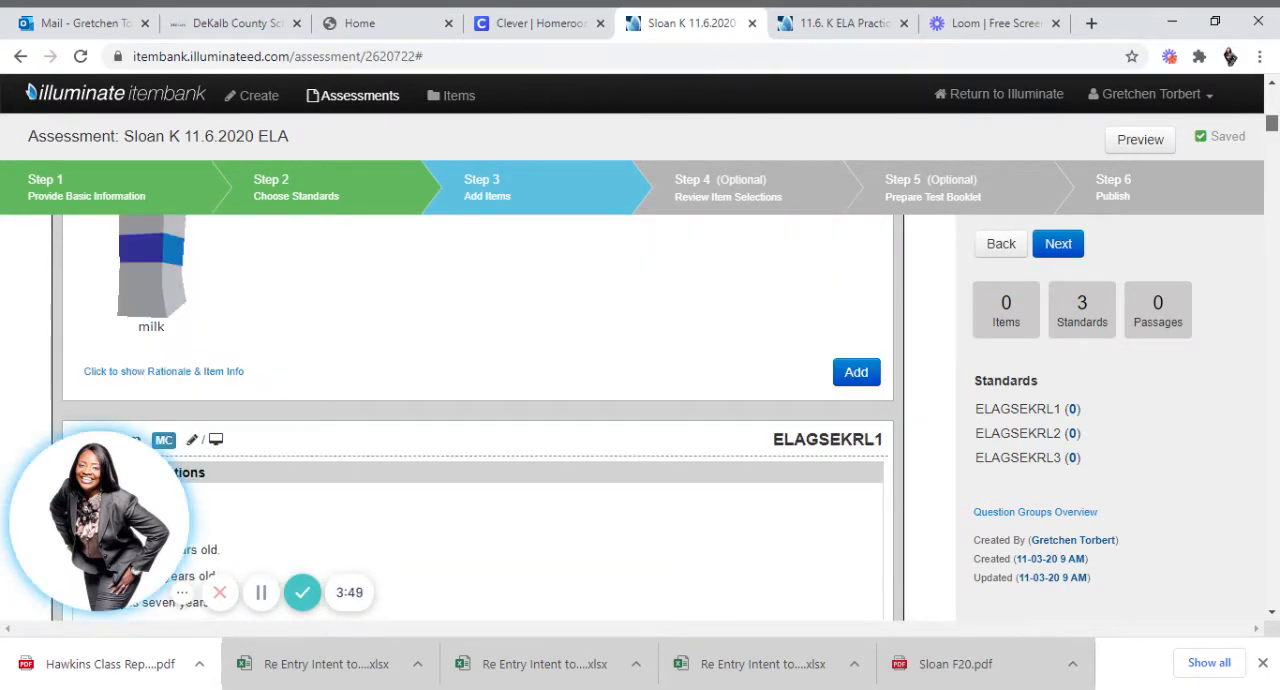
{"action": "left_click", "coordinate": [858, 373]}
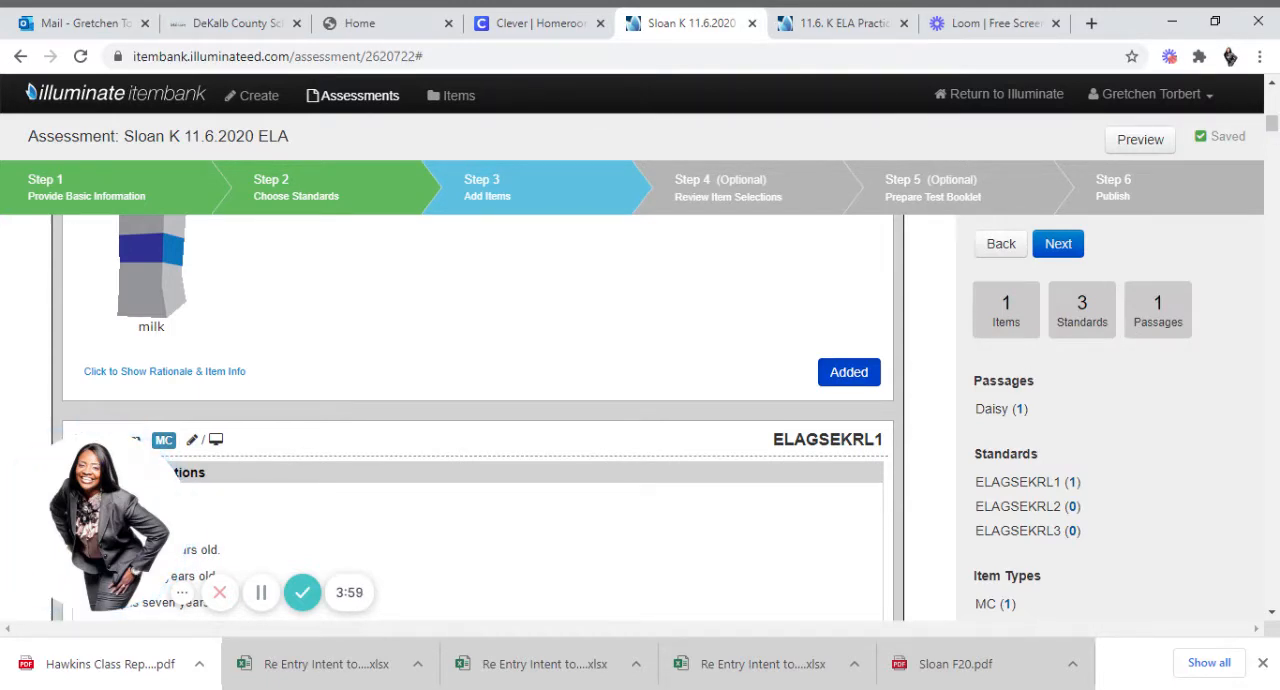
Add the Daisy questions about her age, why she goes to the store, and who wrote the shopping list.
{"action": "left_click_drag", "start_coordinate": [1274, 125], "coordinate": [1275, 115]}
{"action": "mouse_move", "coordinate": [830, 296]}
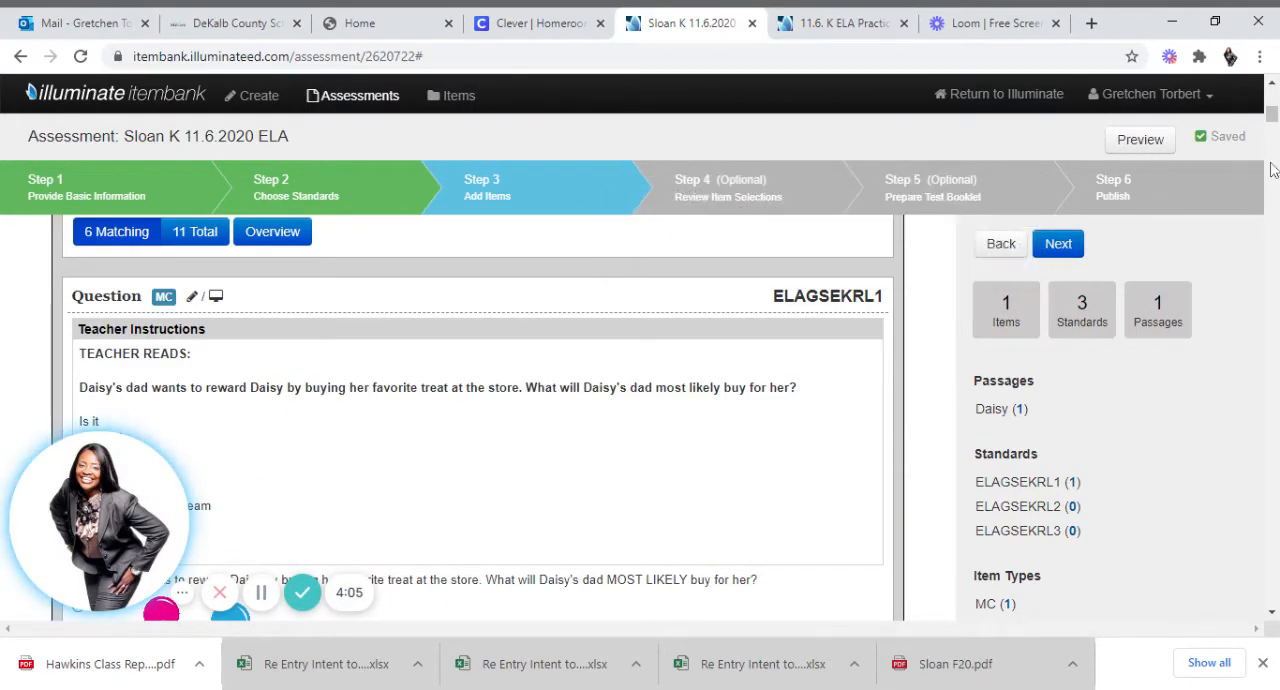
{"action": "scroll", "coordinate": [477, 420], "scroll_direction": "down", "scroll_amount": 5}
{"action": "scroll", "coordinate": [477, 420], "scroll_direction": "down", "scroll_amount": 5}
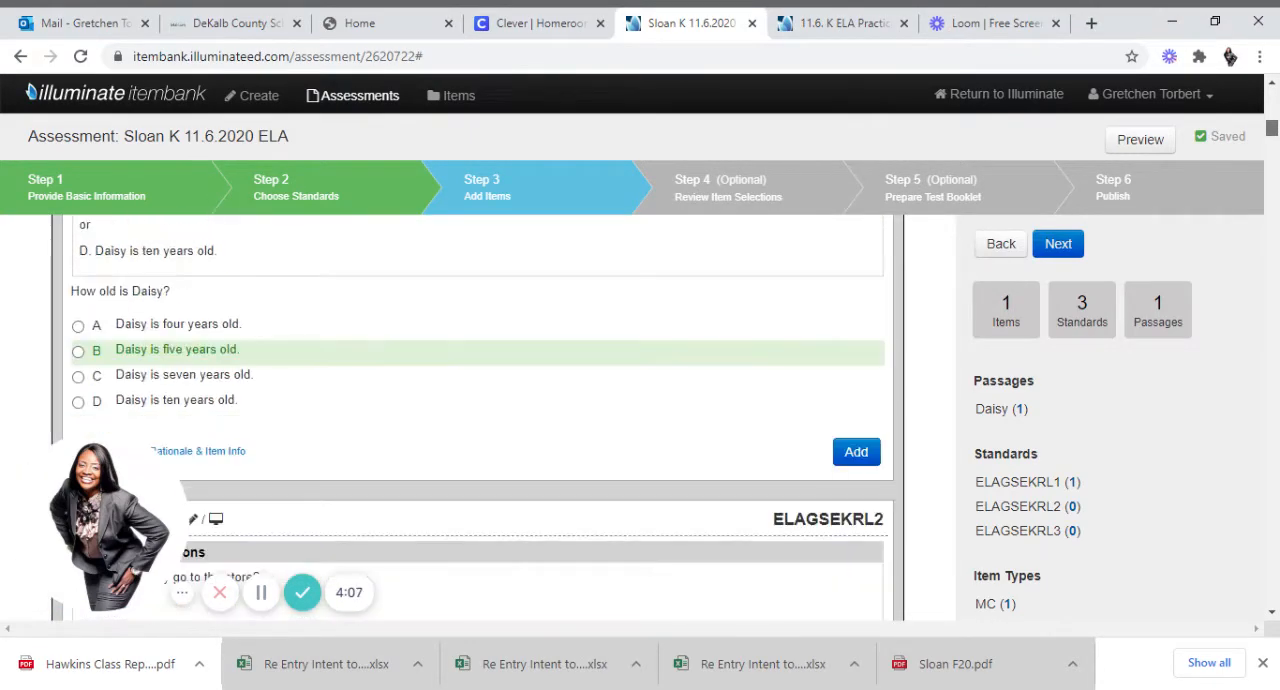
{"action": "left_click", "coordinate": [843, 455]}
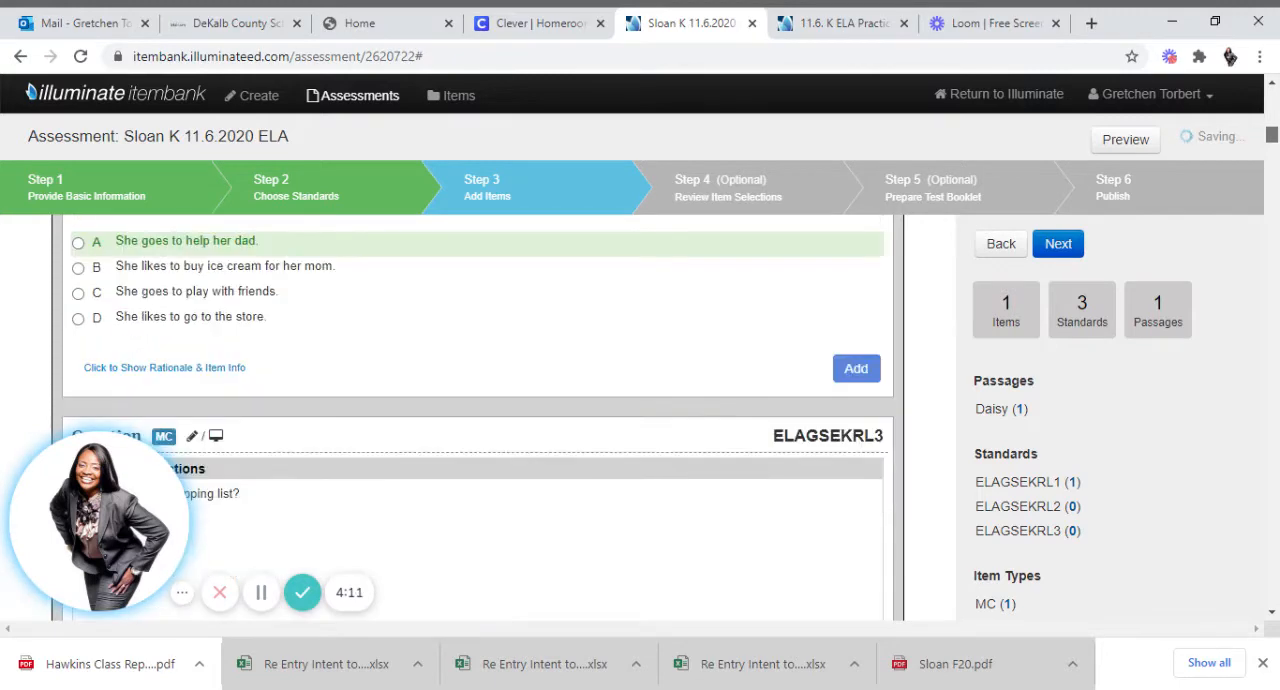
{"action": "left_click", "coordinate": [866, 372]}
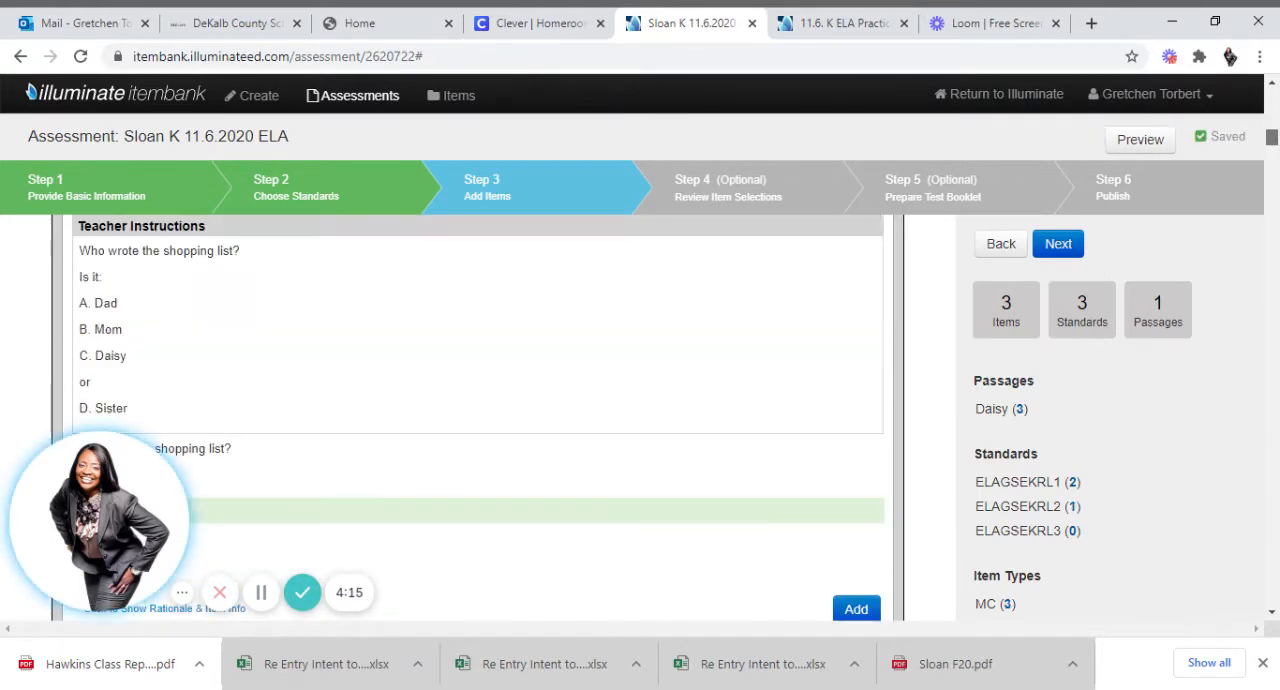
{"action": "left_click", "coordinate": [856, 609]}
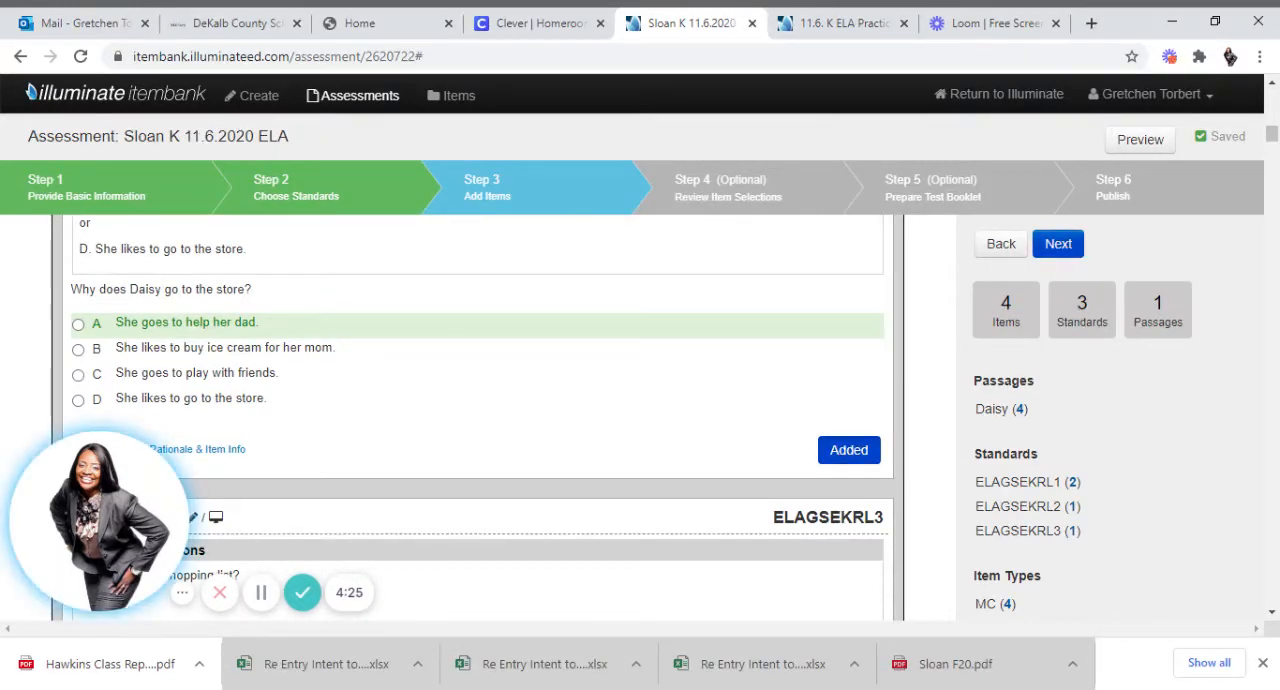
Accept the item selections and generate the test booklet with the font size set to Med - 12pt.
{"action": "left_click", "coordinate": [1060, 245]}
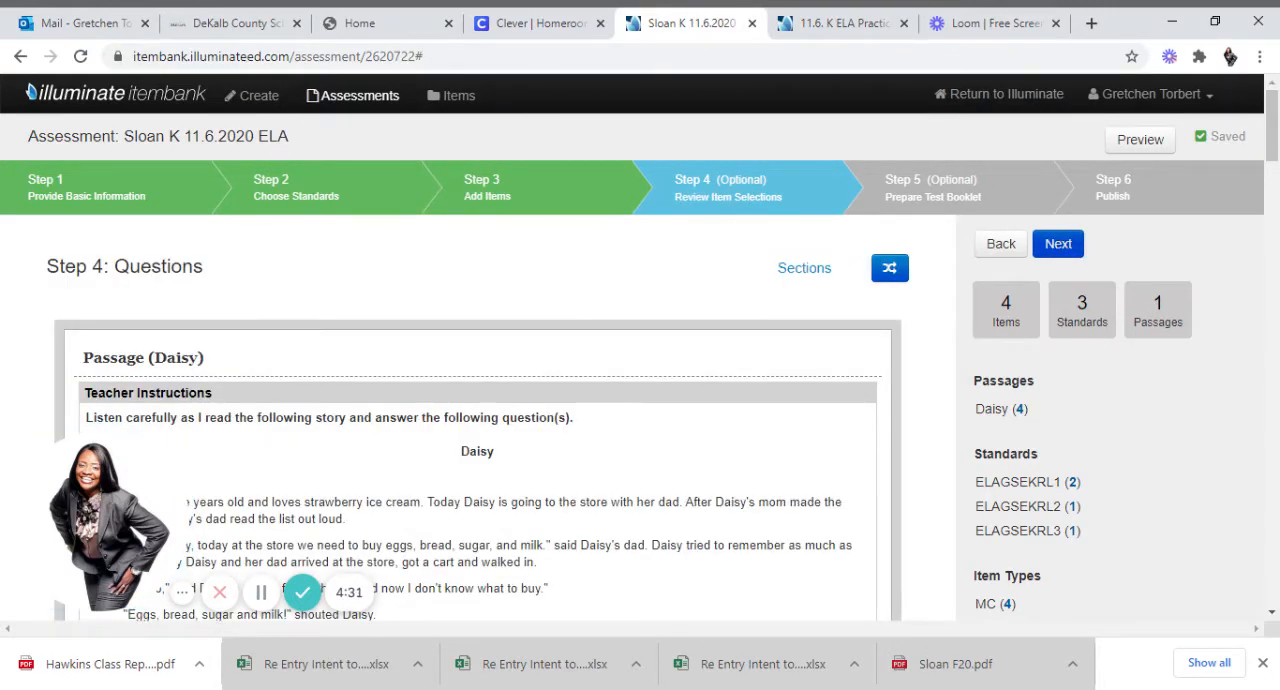
{"action": "left_click", "coordinate": [1060, 248]}
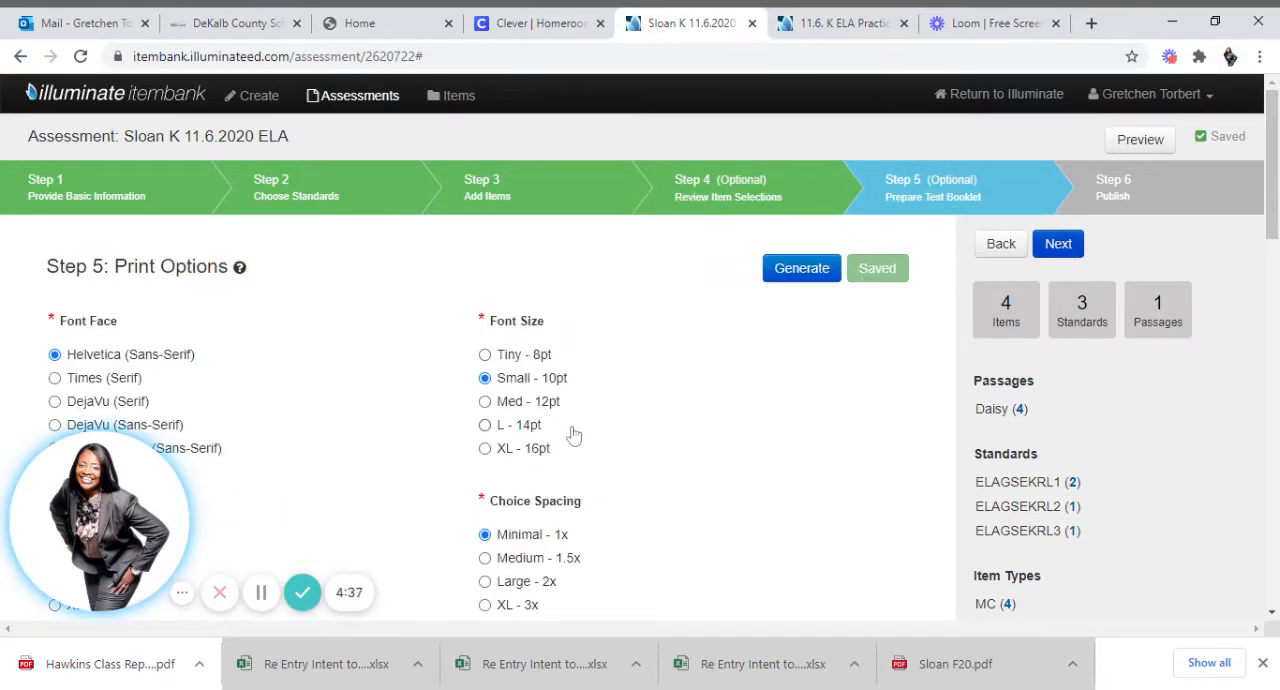
{"action": "left_click", "coordinate": [486, 403]}
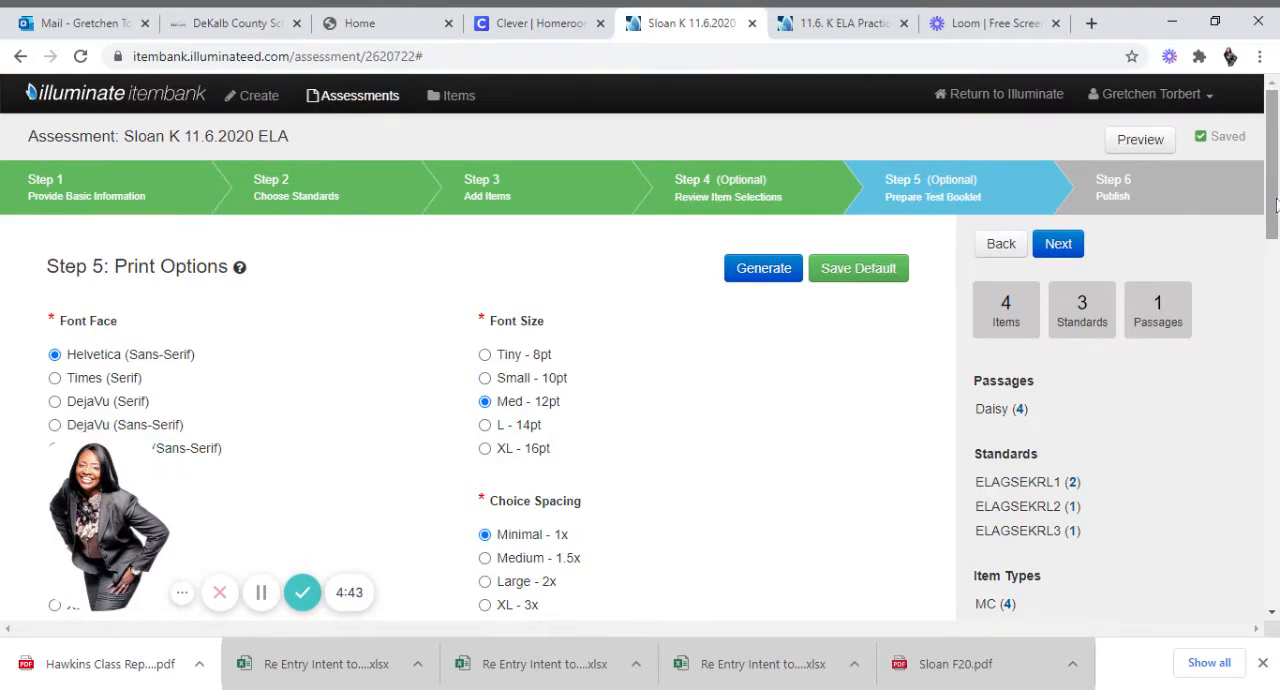
{"action": "mouse_move", "coordinate": [1275, 205]}
{"action": "left_mouse_down"}
{"action": "mouse_move", "coordinate": [1275, 310]}
{"action": "mouse_move", "coordinate": [1276, 205]}
{"action": "left_mouse_up"}
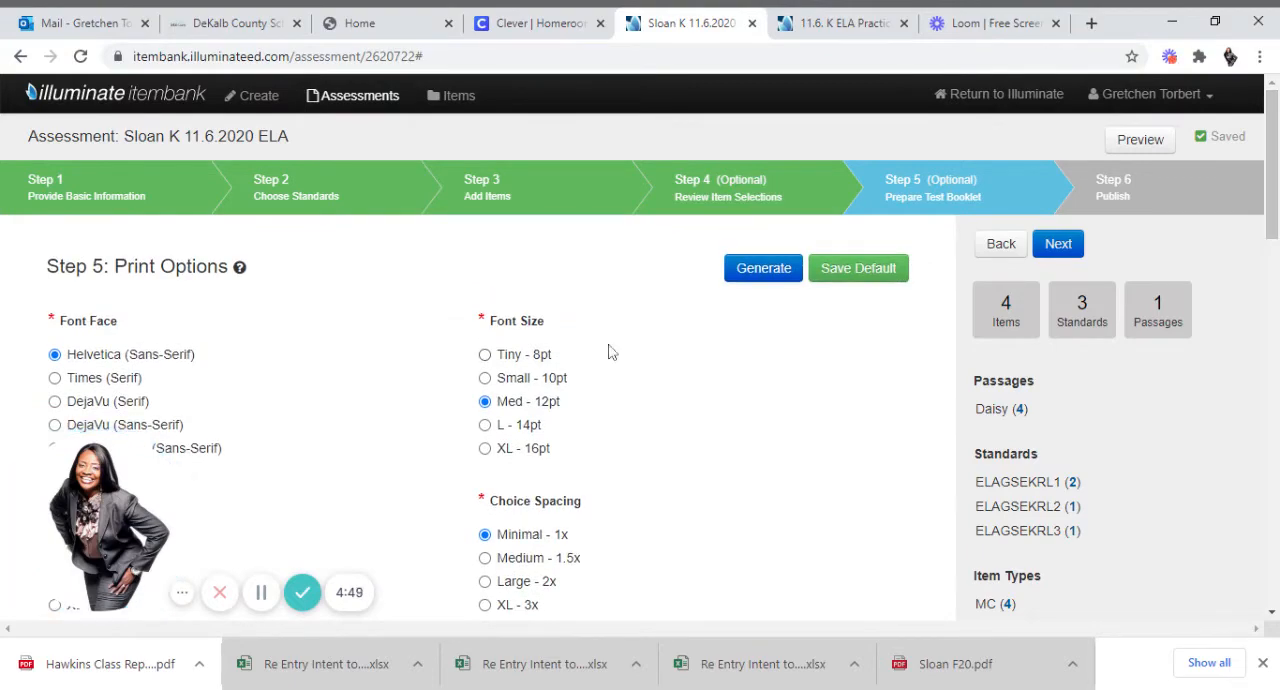
{"action": "left_click", "coordinate": [757, 277]}
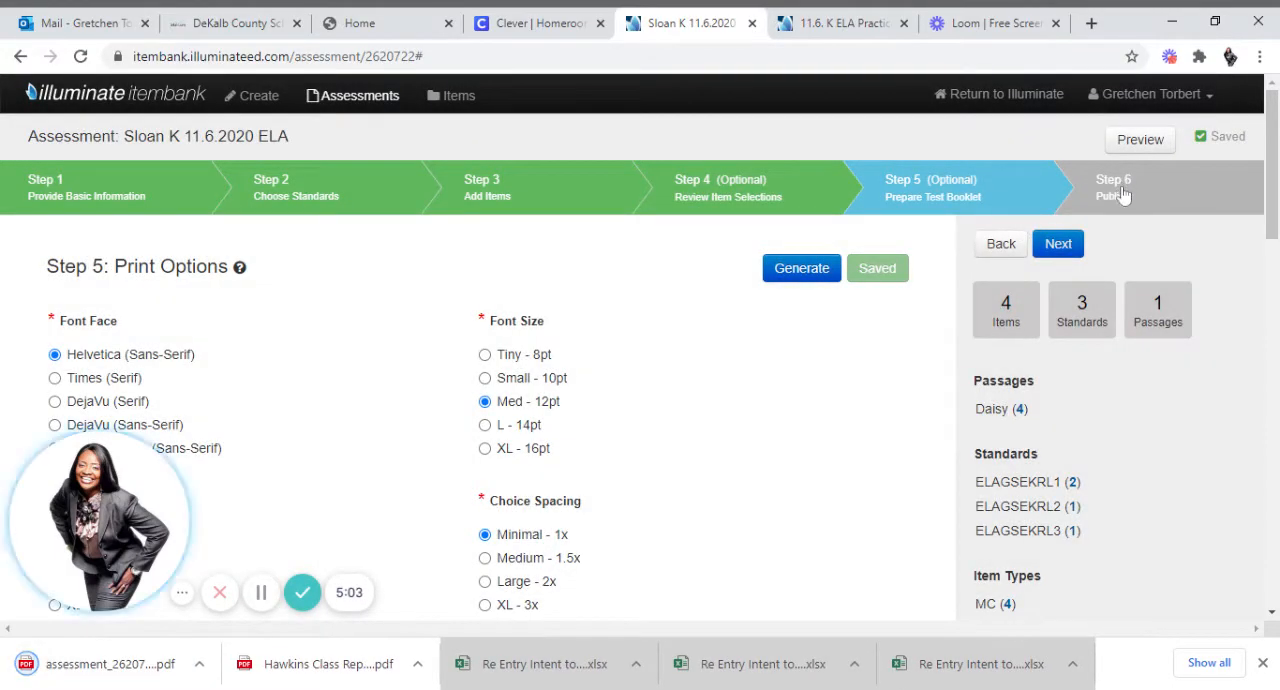
Publish the assessment for administration and add an online testing administration that uses a quick code.
{"action": "left_click", "coordinate": [1062, 246]}
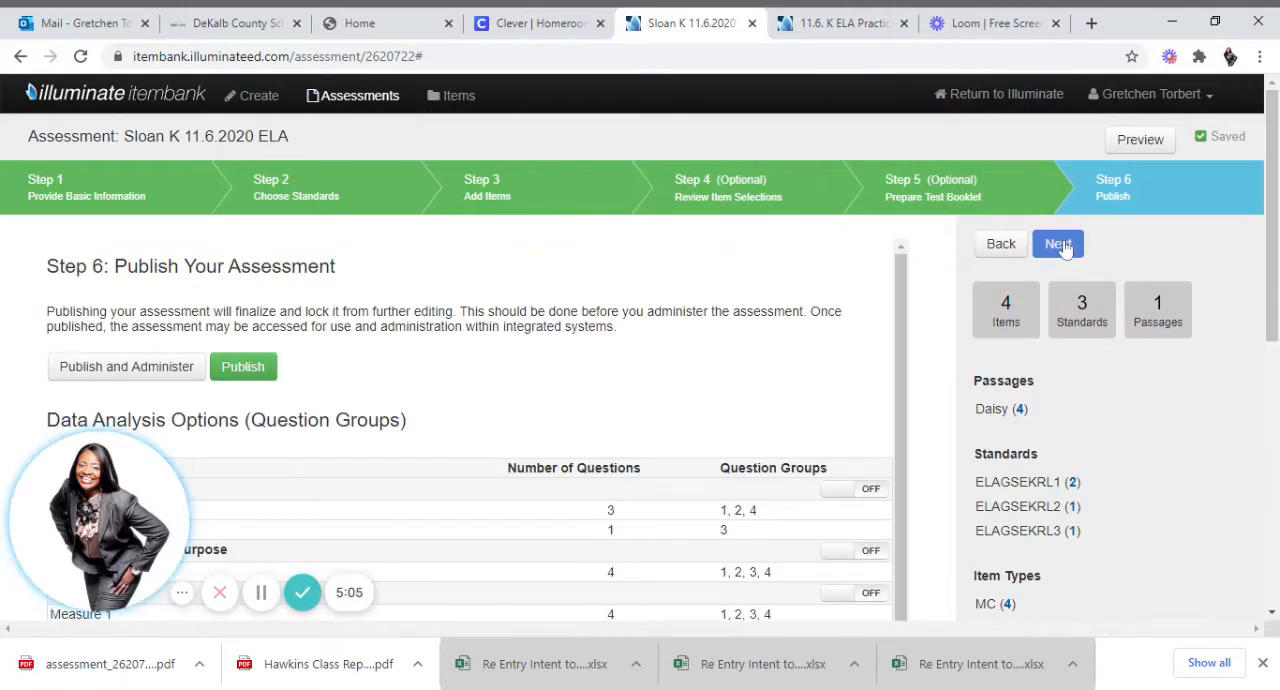
{"action": "left_click", "coordinate": [163, 369]}
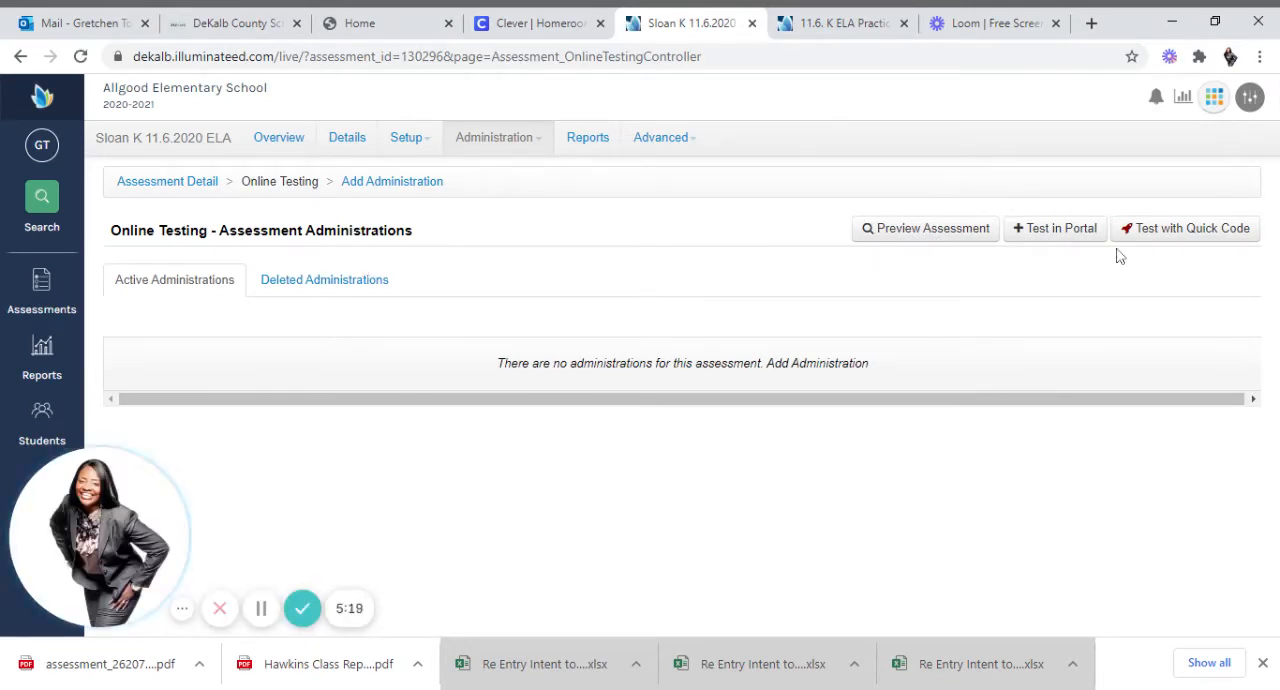
{"action": "left_click", "coordinate": [1192, 232]}
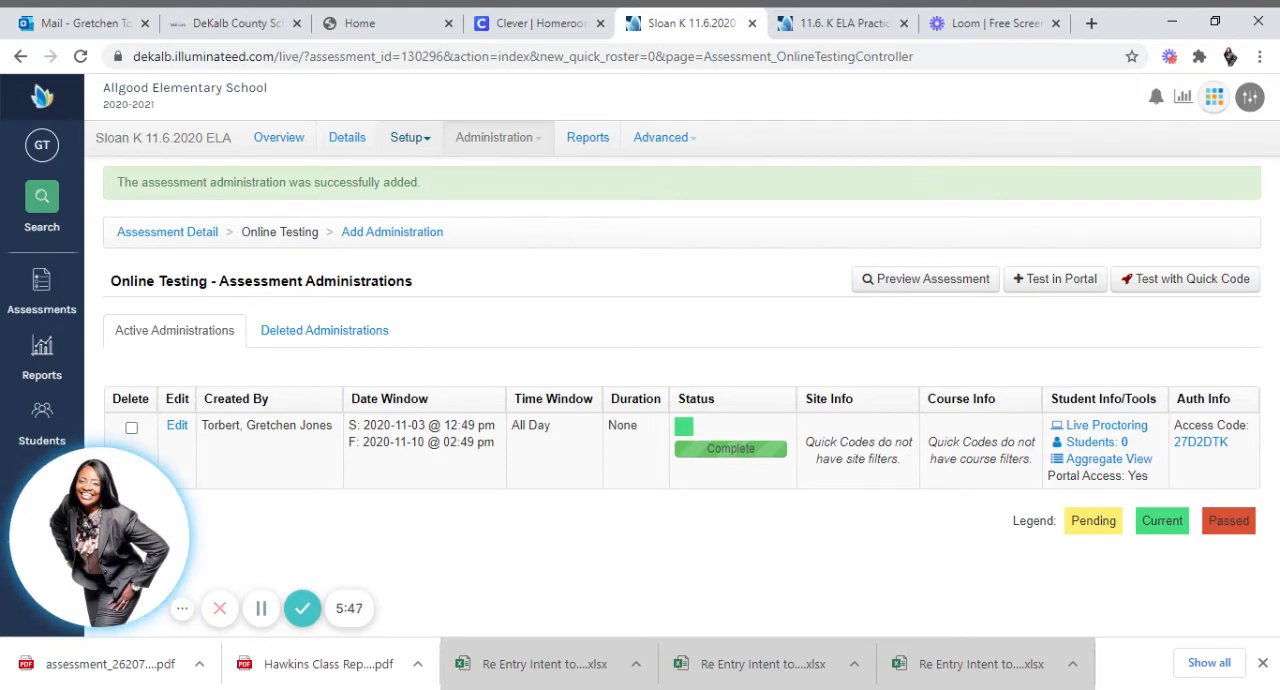
Look over the assessment's setup options and the Add Administration form's testing window, roster and online testing settings.
{"action": "left_click", "coordinate": [407, 139]}
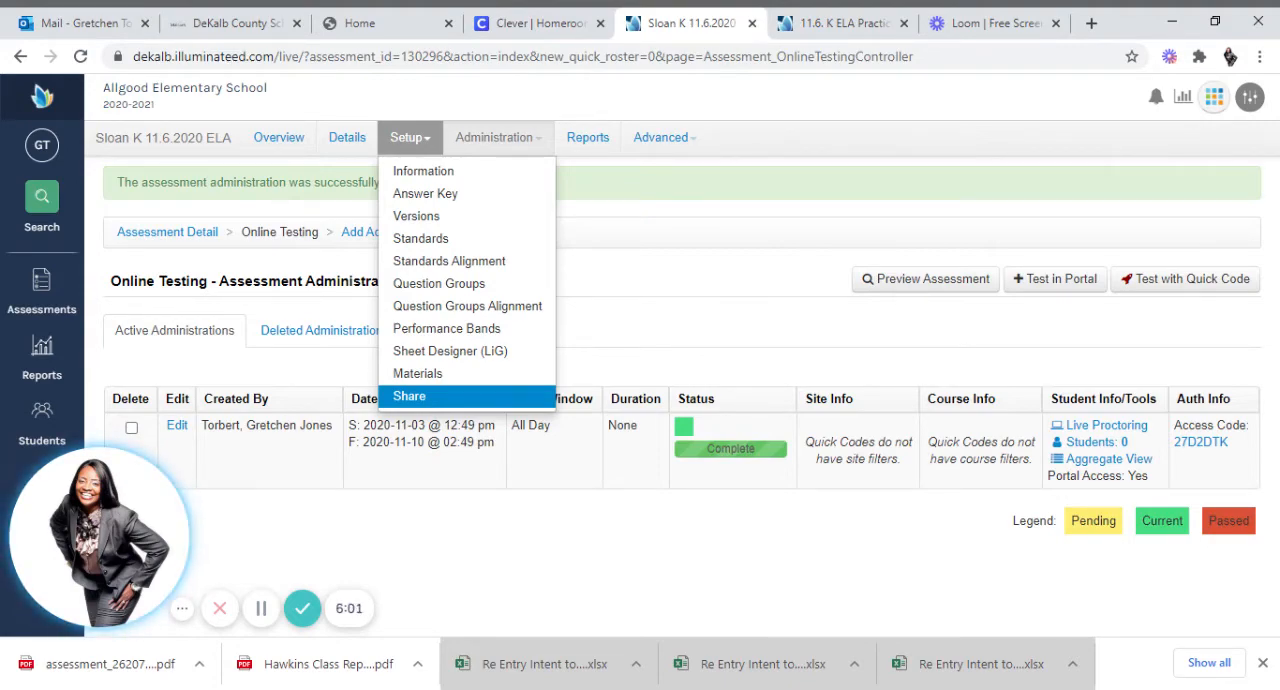
{"action": "left_click", "coordinate": [623, 277]}
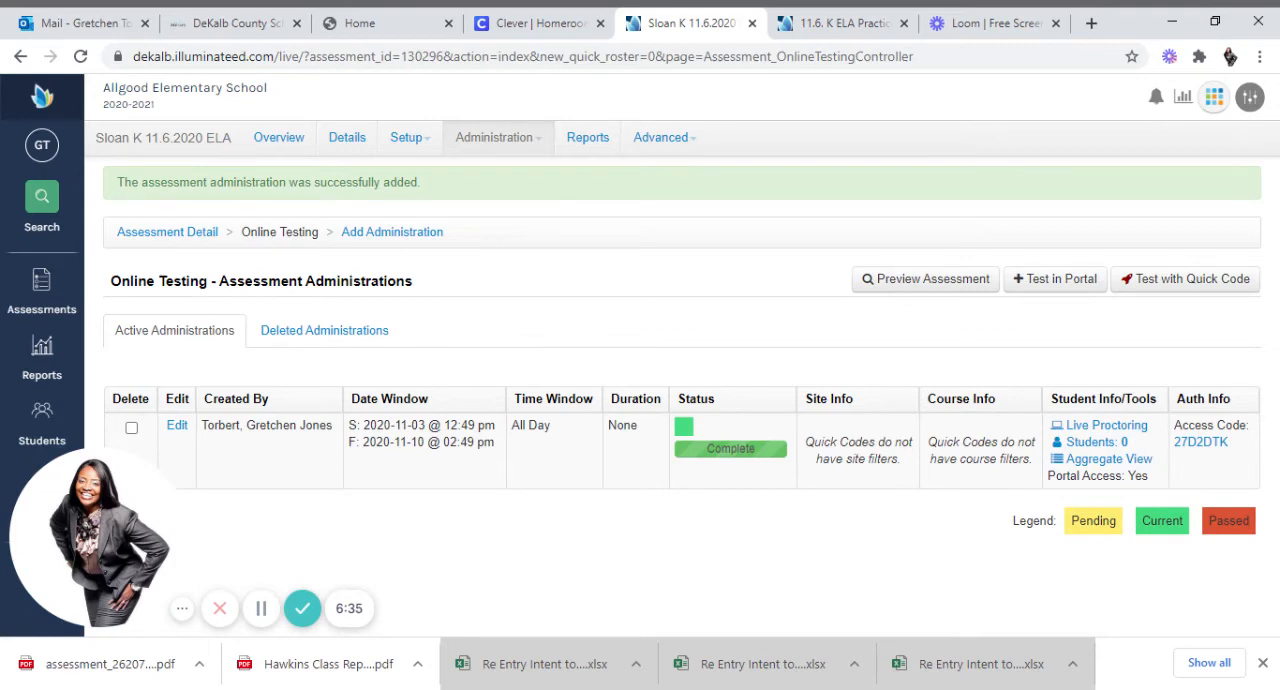
{"action": "left_click", "coordinate": [381, 238]}
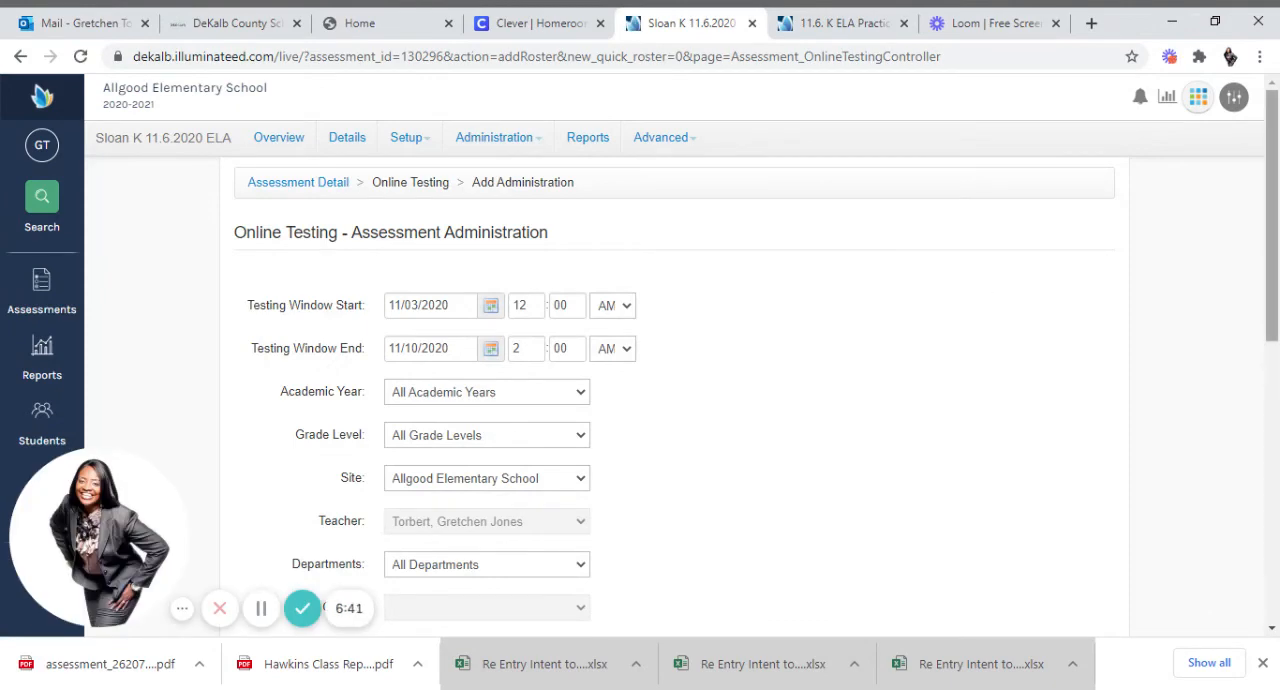
{"action": "scroll", "coordinate": [670, 400], "scroll_direction": "down", "scroll_amount": 5}
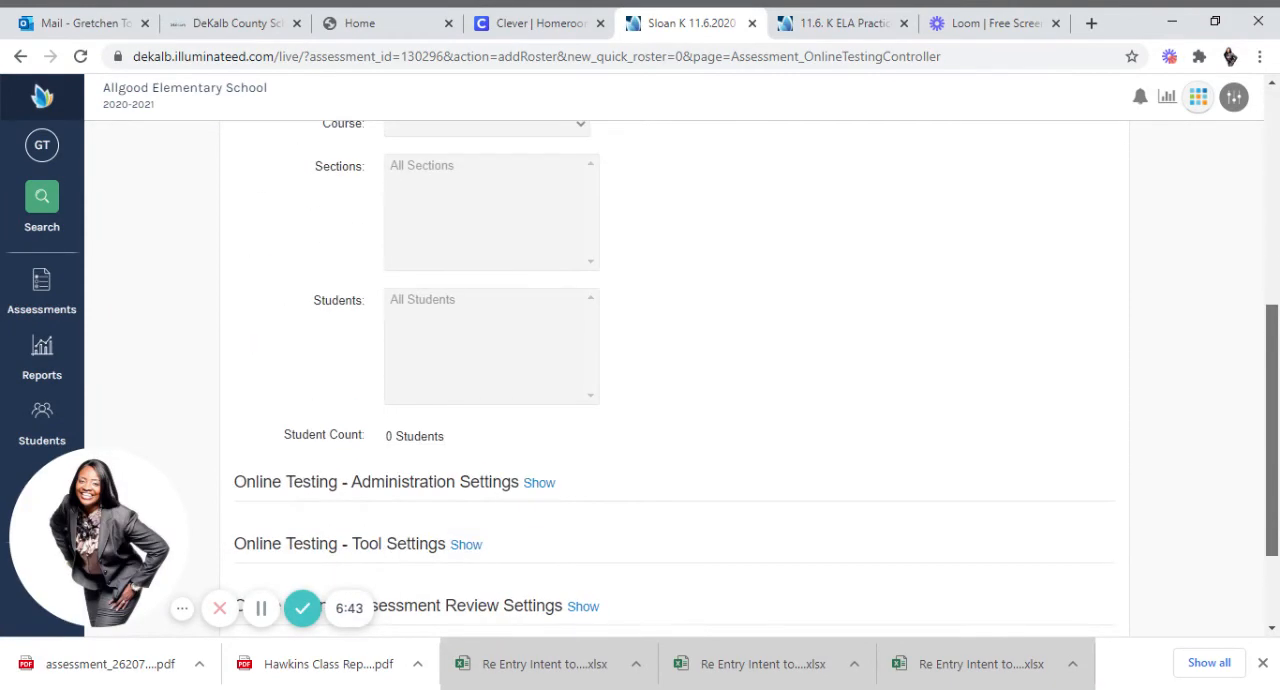
{"action": "scroll", "coordinate": [670, 400], "scroll_direction": "down", "scroll_amount": 1}
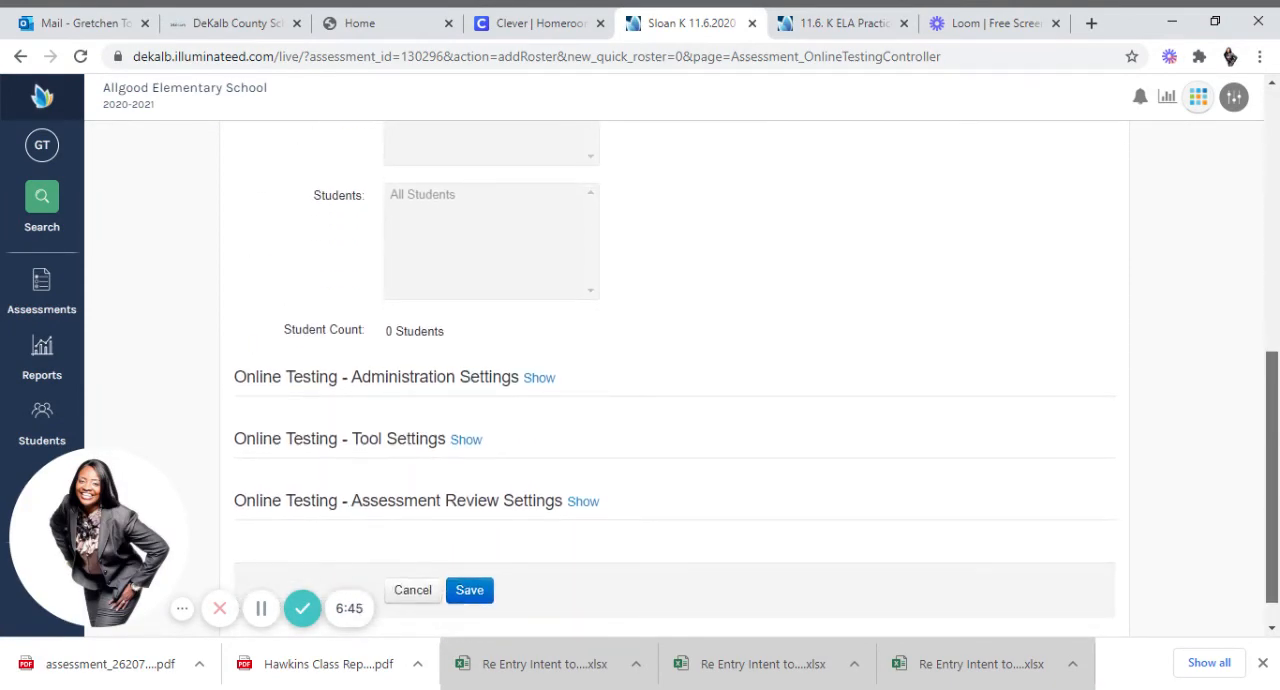
{"action": "scroll", "coordinate": [455, 148], "scroll_direction": "up", "scroll_amount": 6}
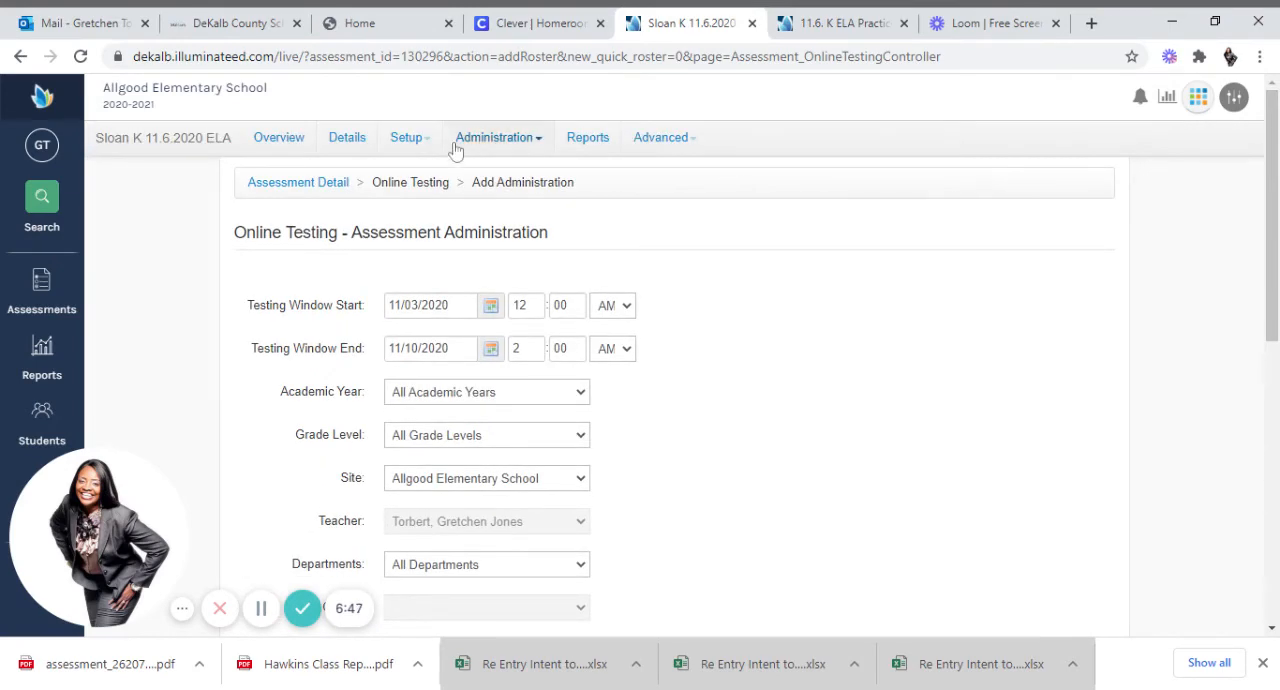
Open the assessment's sharing settings and examine the Share With choice and the user permission options.
{"action": "left_click", "coordinate": [435, 145]}
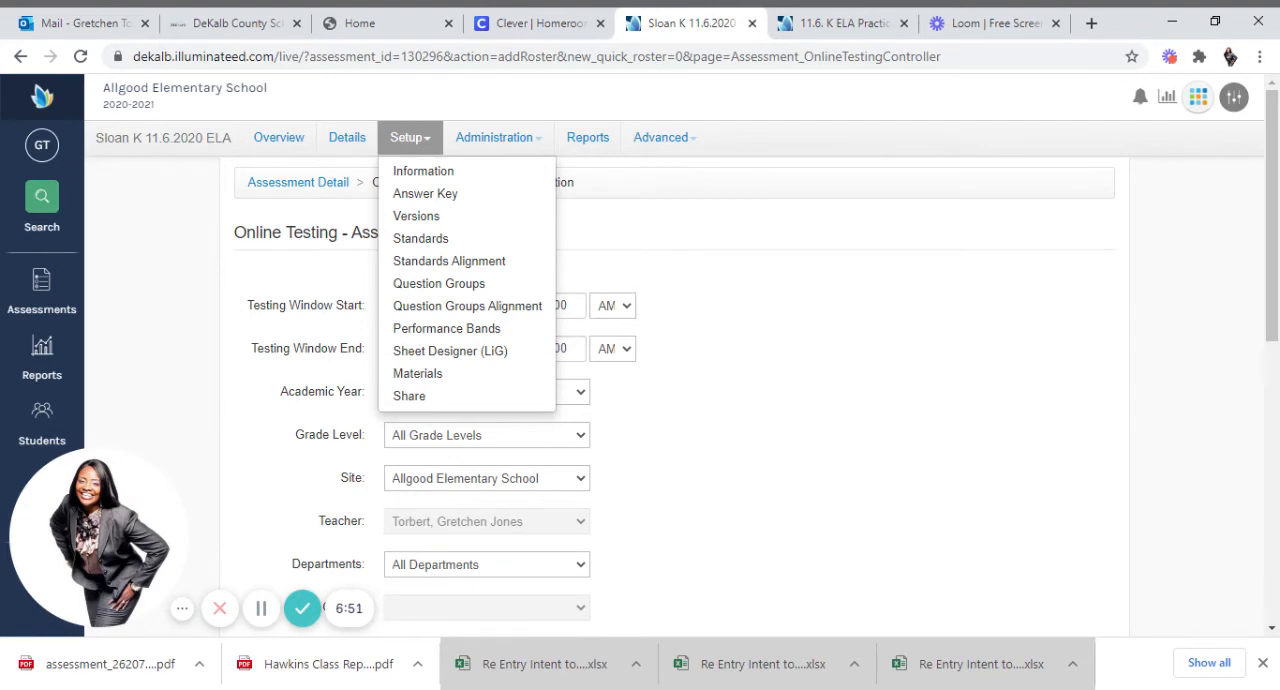
{"action": "left_click", "coordinate": [430, 396]}
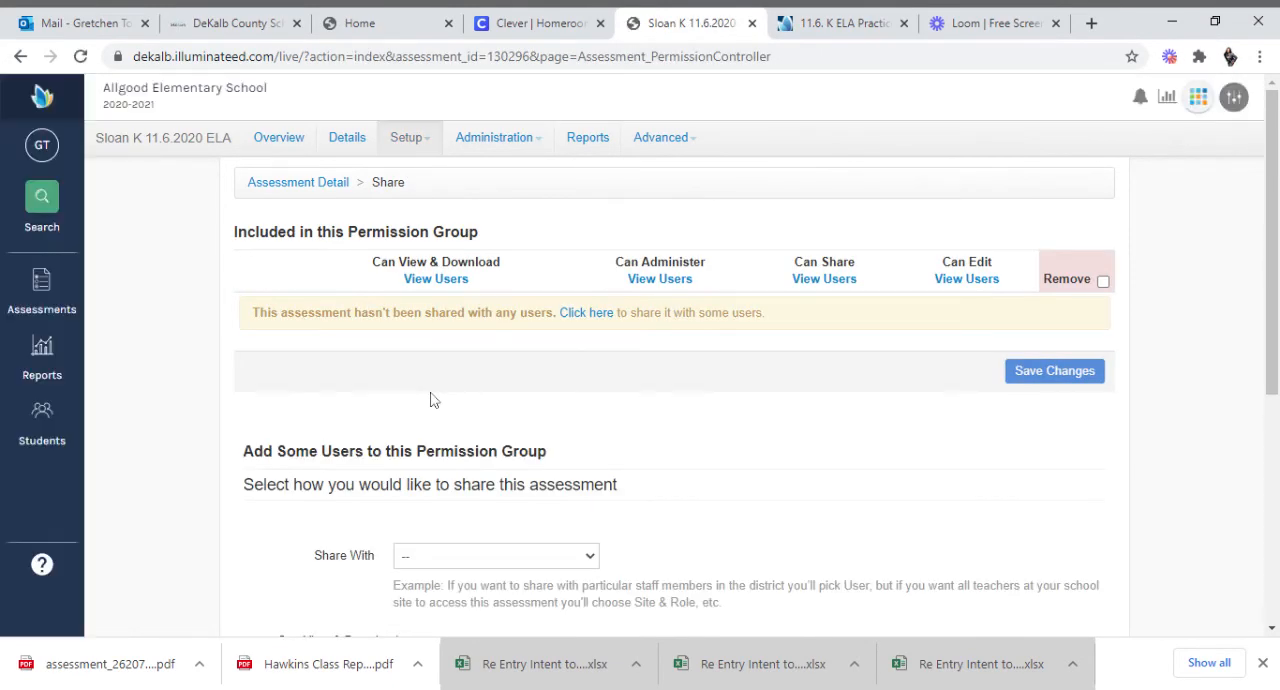
{"action": "scroll", "coordinate": [1102, 285], "scroll_direction": "down", "scroll_amount": 3}
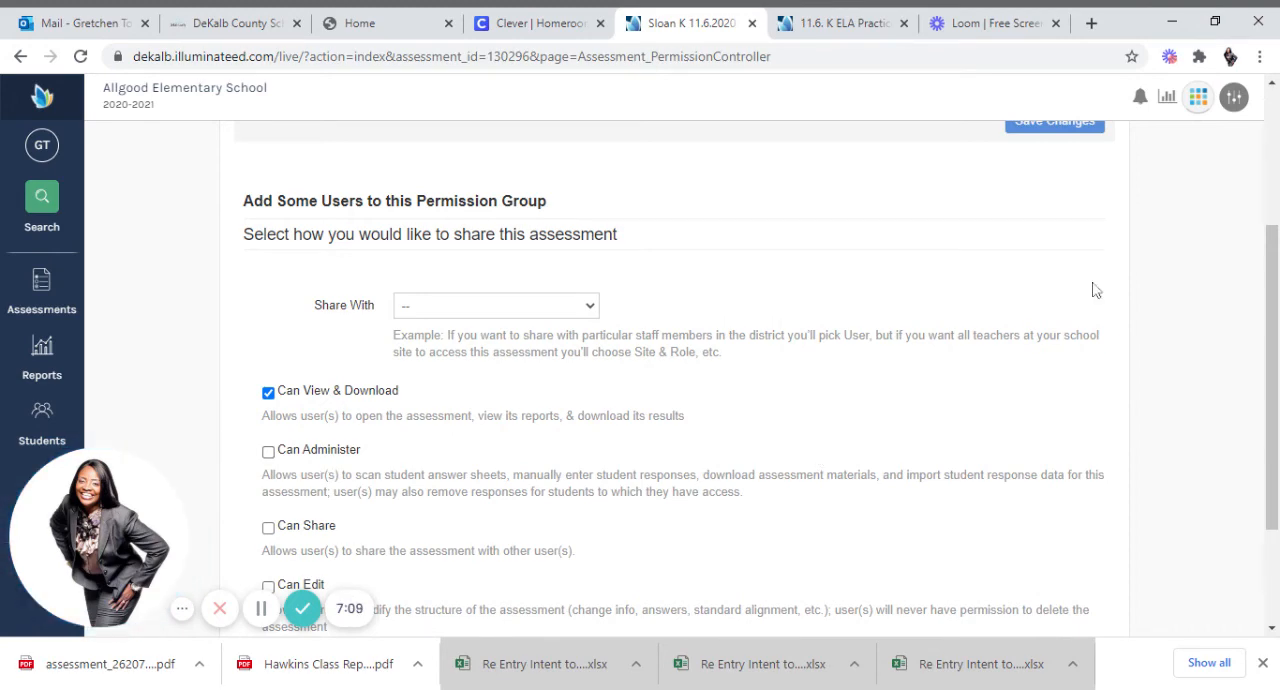
Enable the Can Administer permission and choose to share with an individual User, adding the intended teacher by name.
{"action": "left_click_drag", "start_coordinate": [1276, 286], "coordinate": [1276, 358]}
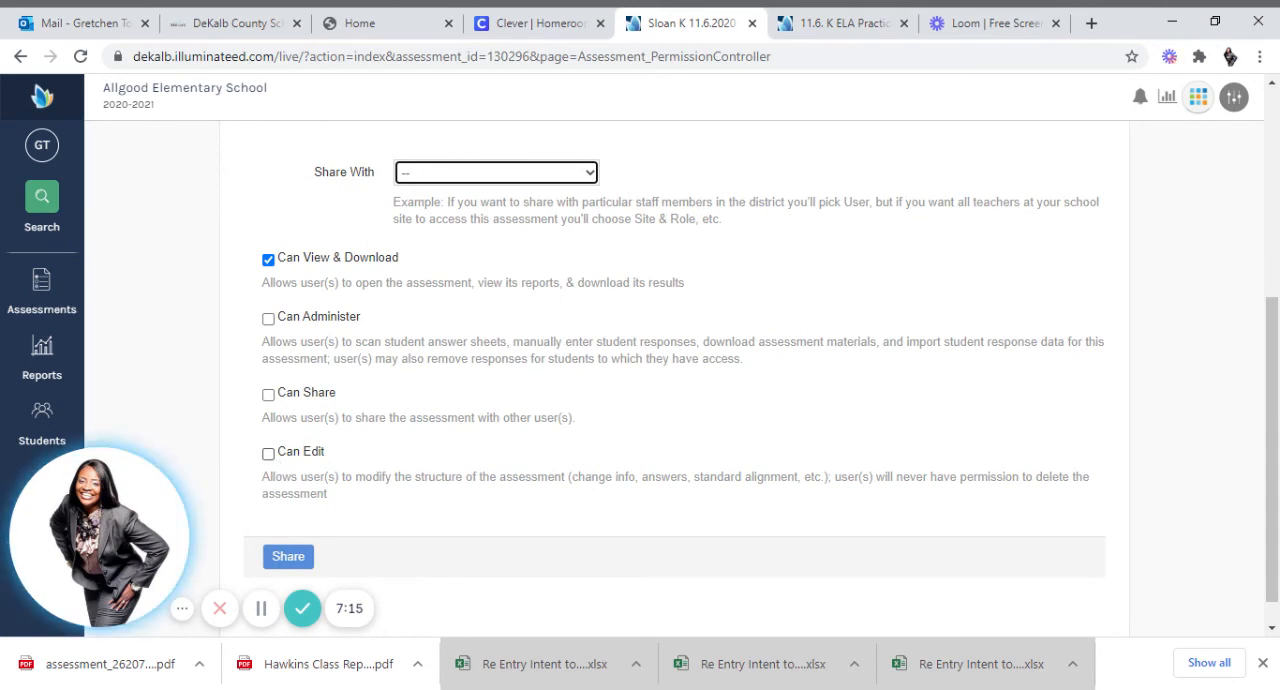
{"action": "left_click", "coordinate": [268, 319]}
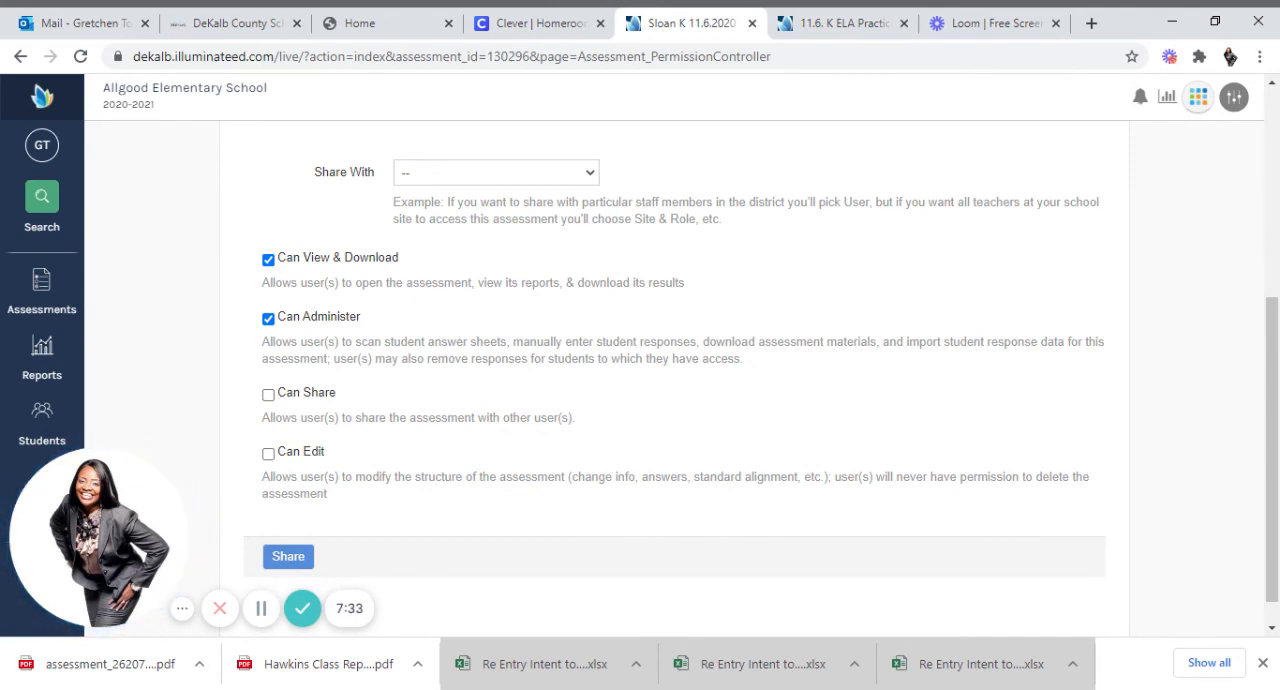
{"action": "left_click", "coordinate": [415, 211]}
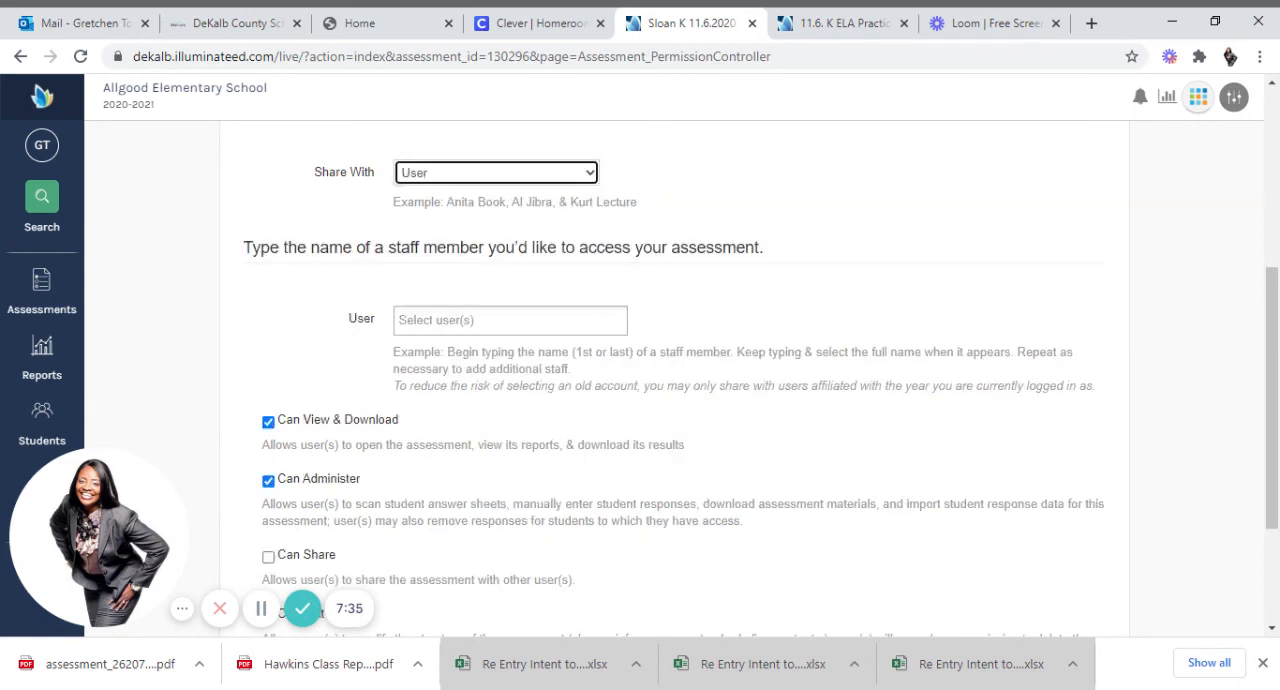
{"action": "left_click", "coordinate": [510, 320]}
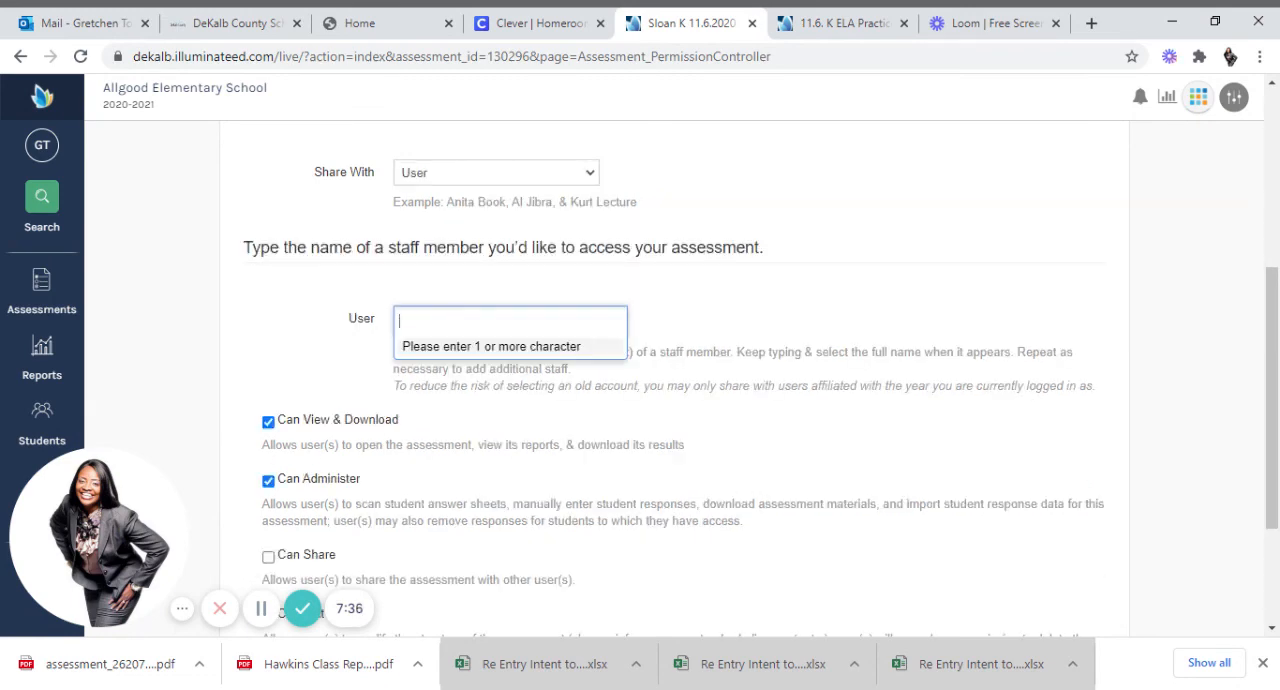
{"action": "type", "text": "haw"}
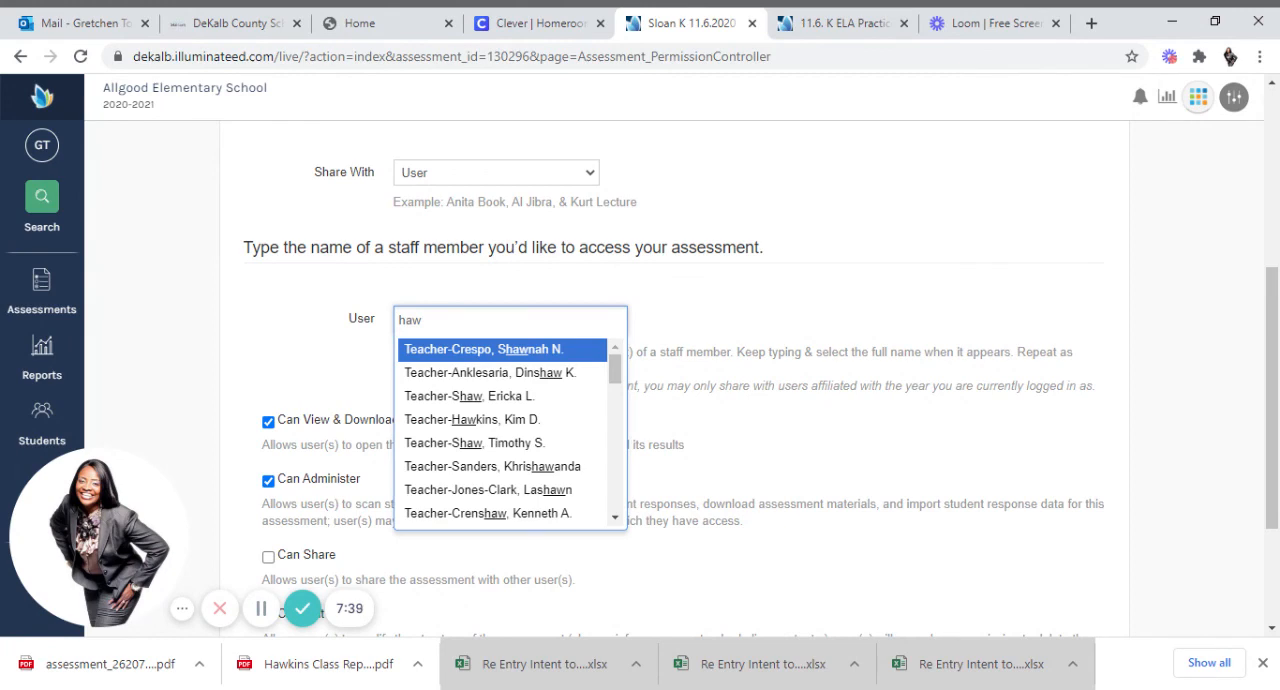
{"action": "type", "text": "k"}
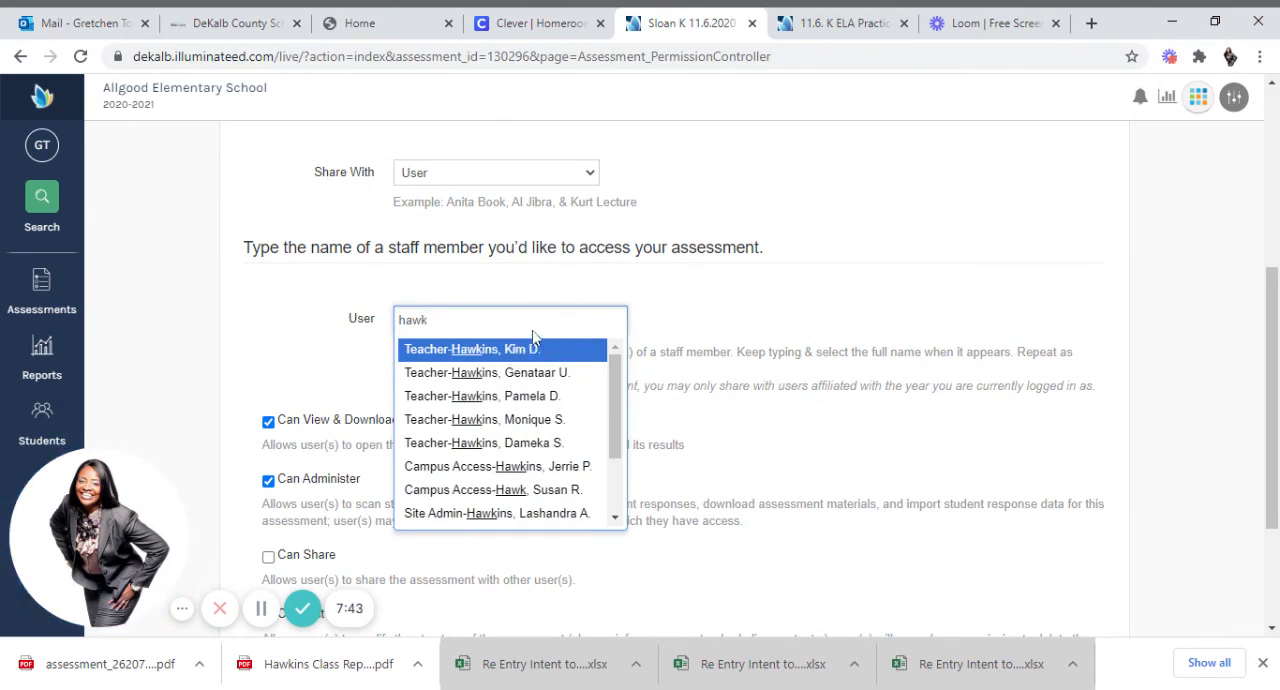
{"action": "left_click", "coordinate": [530, 397]}
{"action": "left_click", "coordinate": [712, 335]}
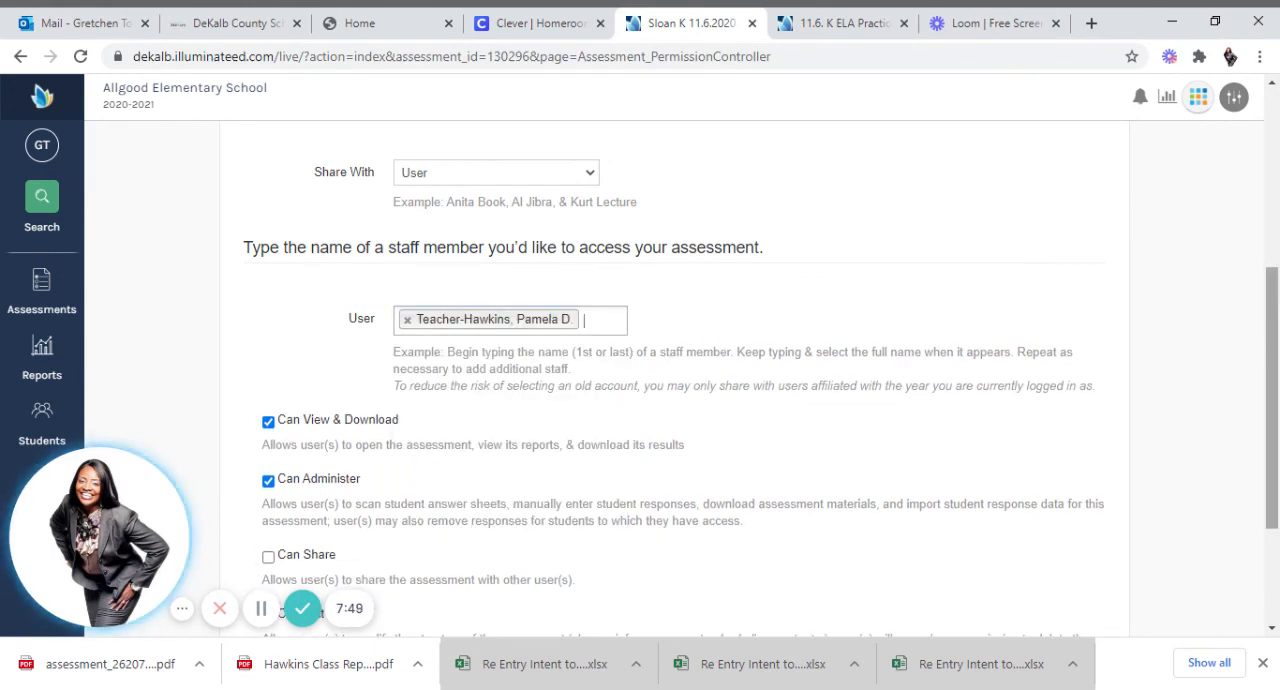
Enable the Can Share and Can Edit permissions as well and share the assessment with the selected teacher.
{"action": "scroll", "coordinate": [660, 400], "scroll_direction": "down", "scroll_amount": 3}
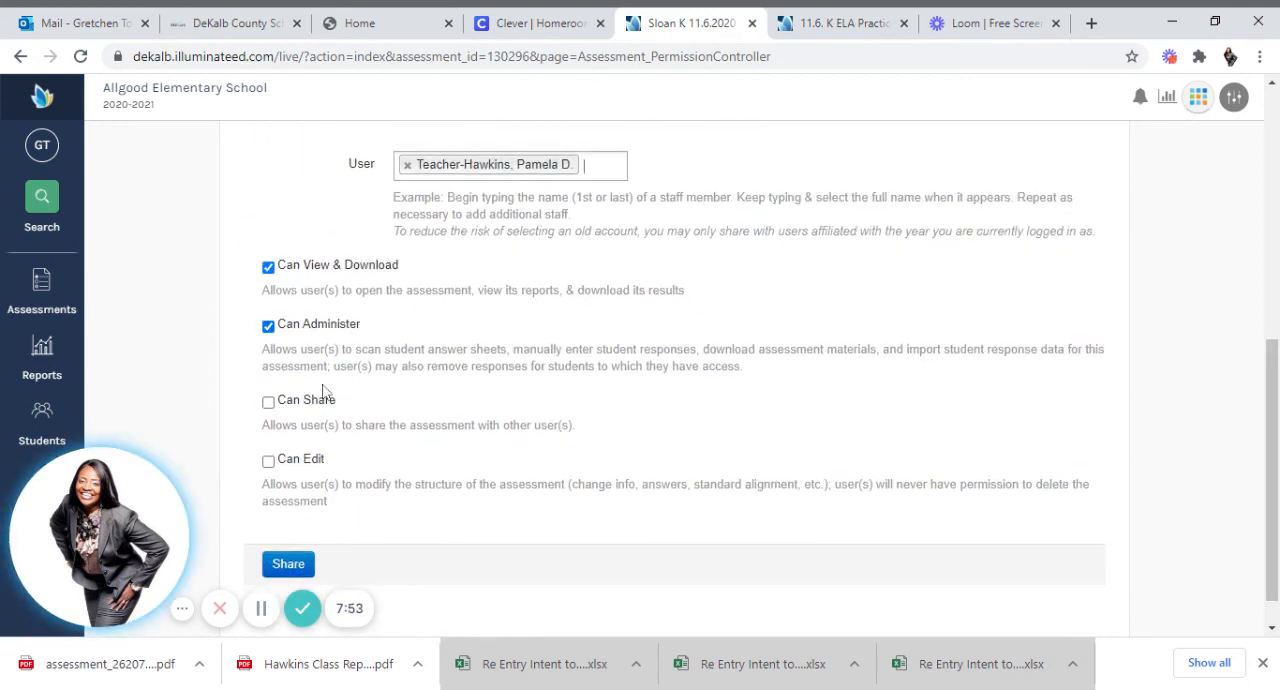
{"action": "left_click", "coordinate": [268, 402]}
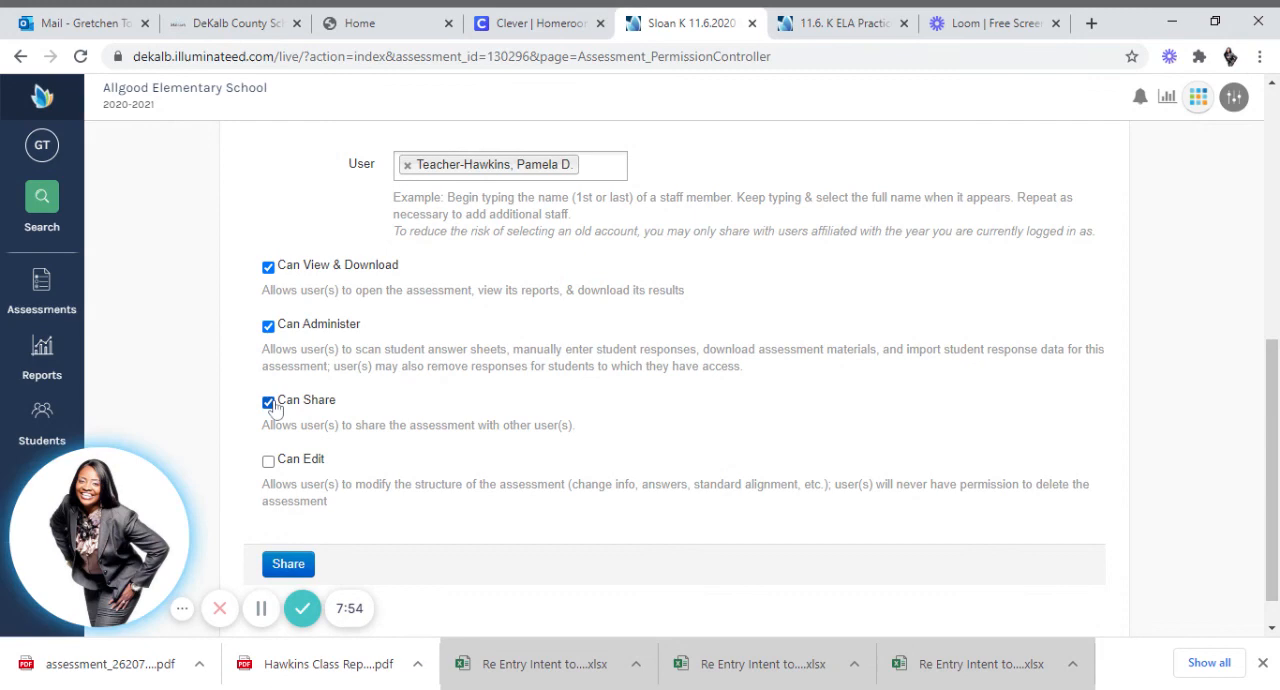
{"action": "left_click", "coordinate": [268, 459]}
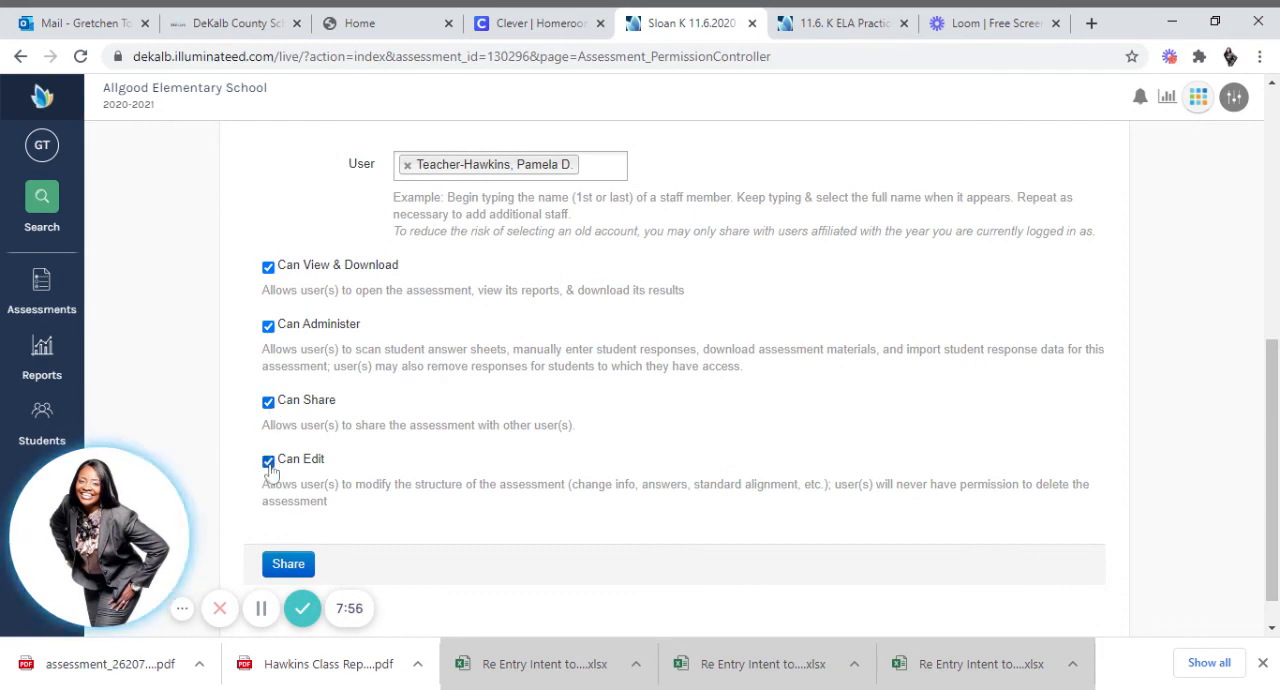
{"action": "left_click", "coordinate": [292, 566]}
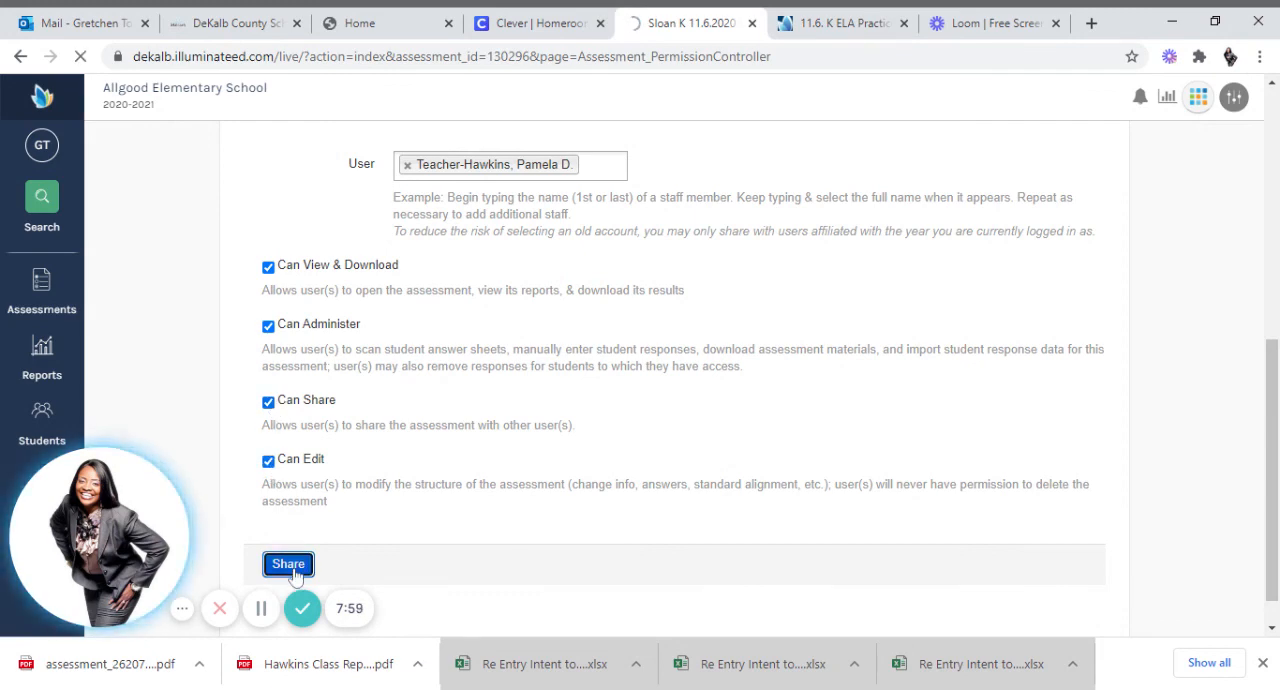